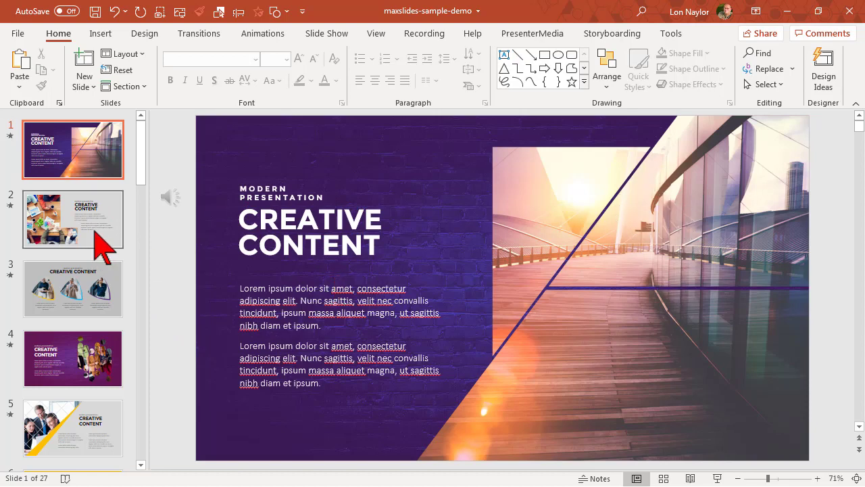
Step: Examine the template's slide designs in the thumbnail list and in Slide Sorter view
drag(140, 166, 154, 409)
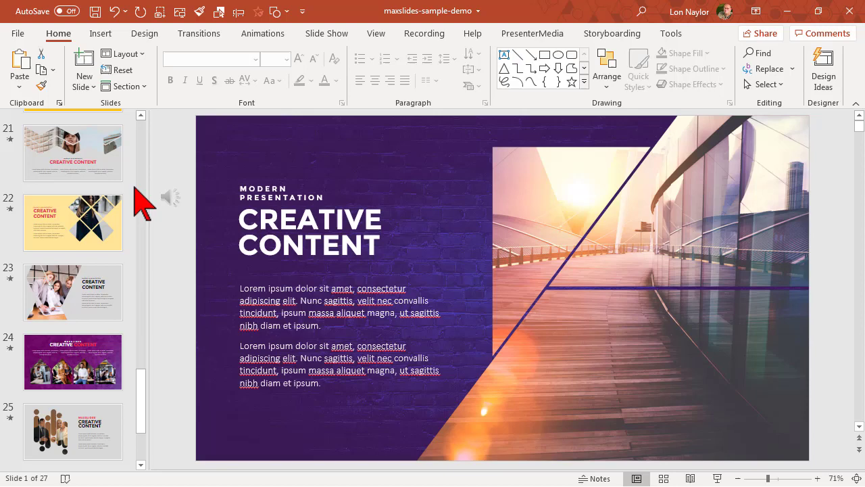
mouse_move(137, 132)
mouse_down()
mouse_move(140, 139)
mouse_move(138, 124)
mouse_up()
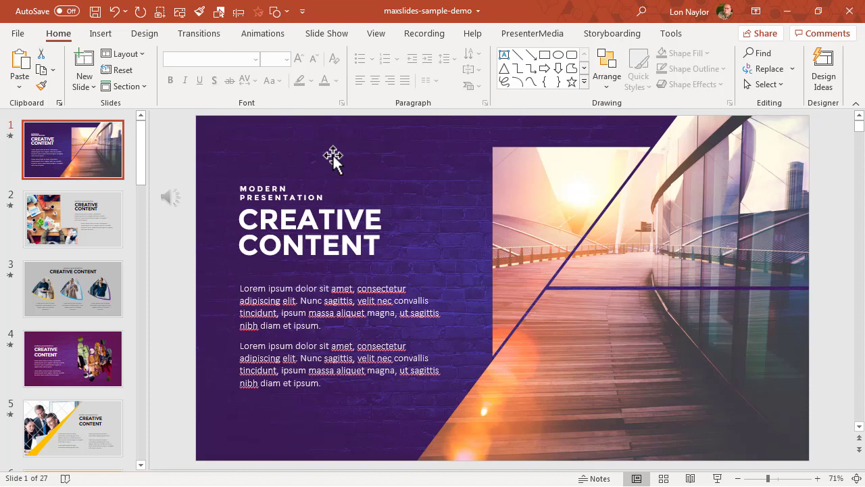
click(376, 33)
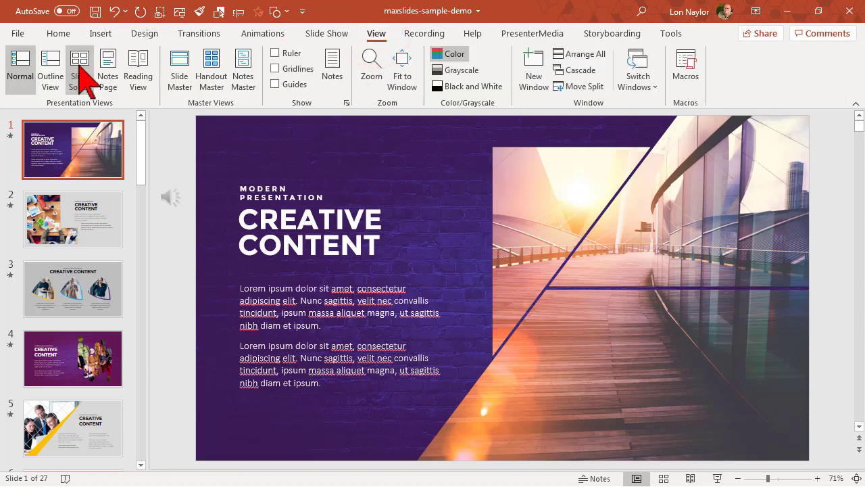
click(80, 66)
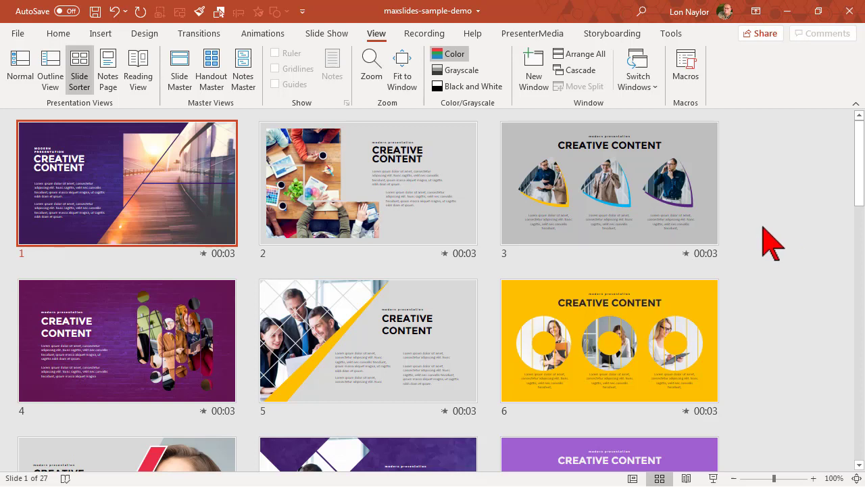
click(488, 177)
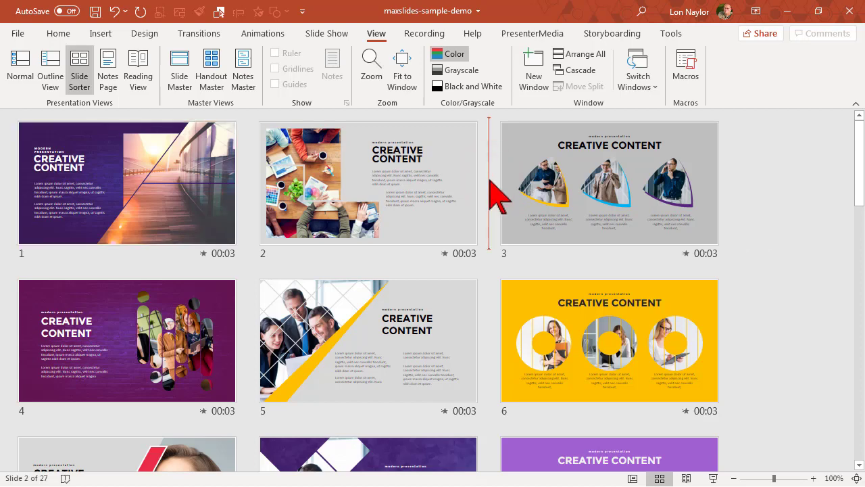
scroll(492, 186, down, 5)
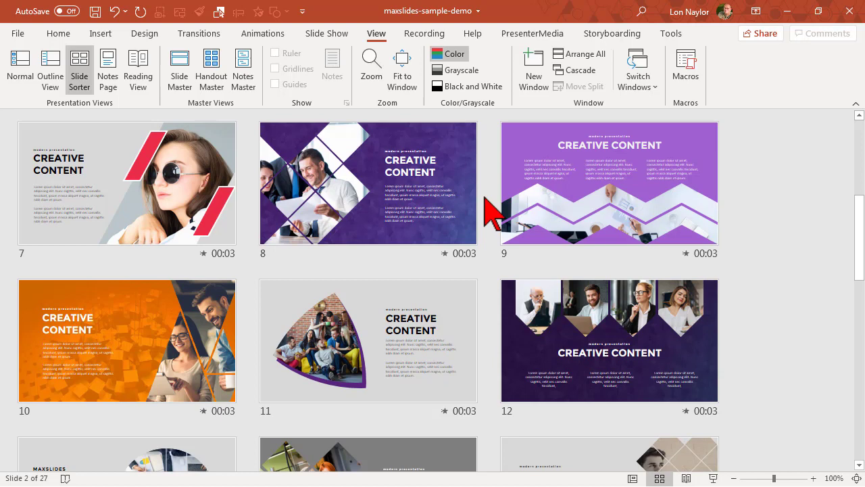
scroll(491, 213, down, 3)
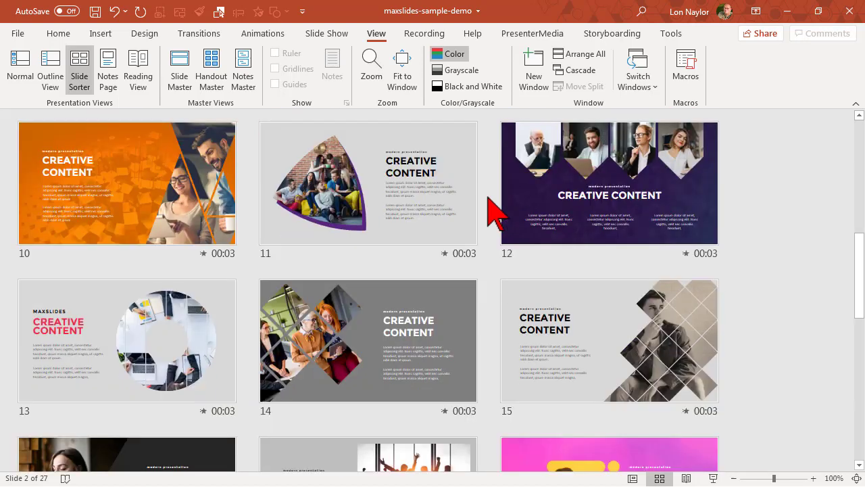
scroll(496, 215, down, 3)
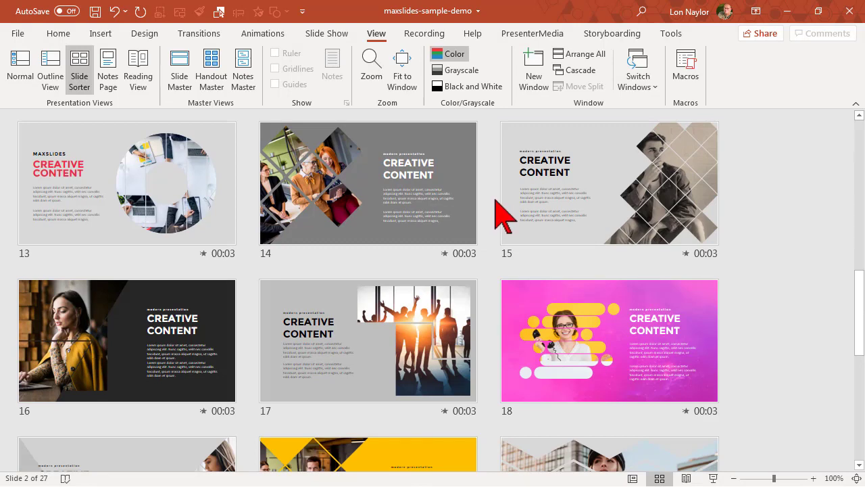
scroll(496, 215, up, 3)
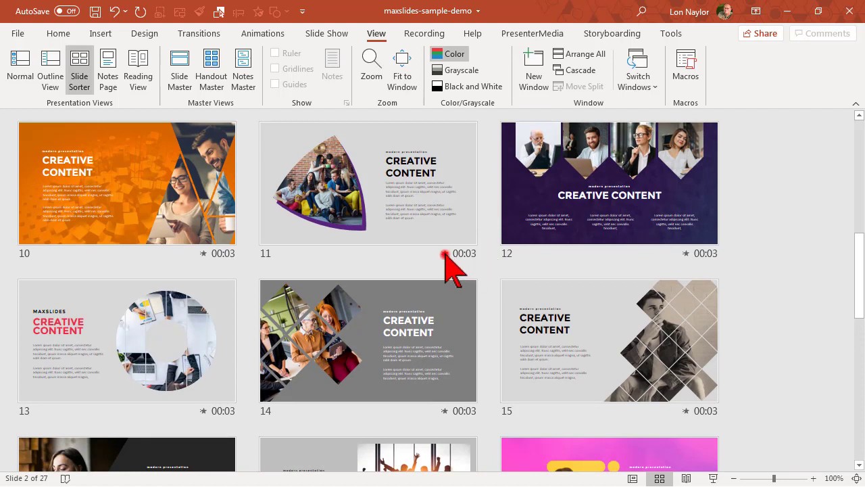
click(444, 255)
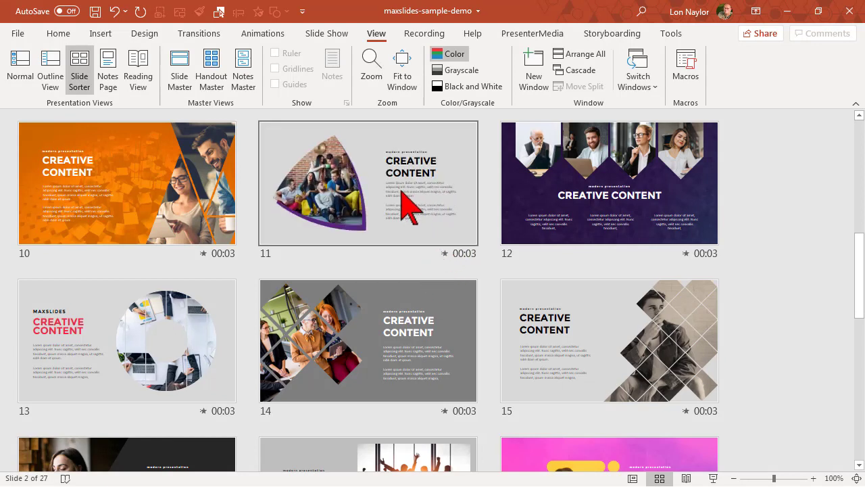
click(492, 284)
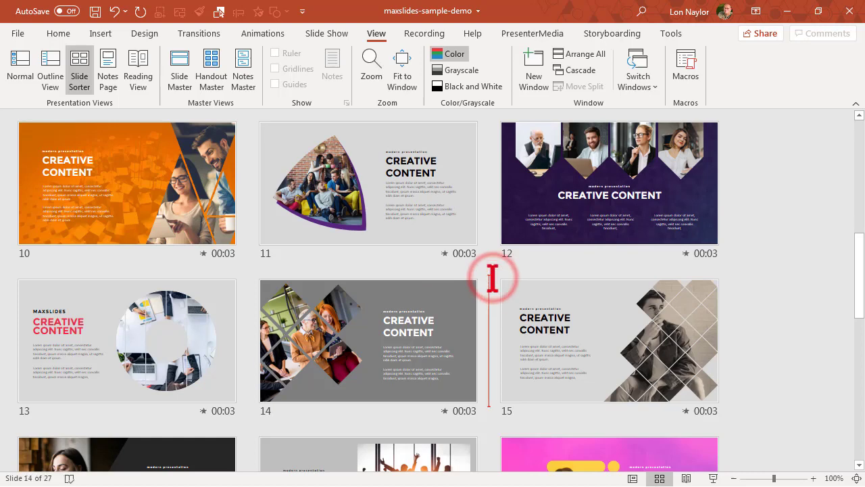
scroll(494, 289, up, 6)
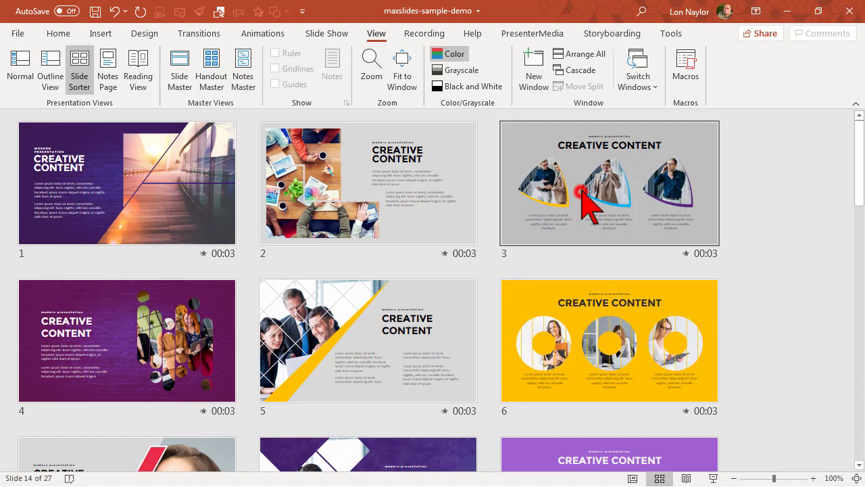
Step: Open slide 3, the one with three rounded-triangle pictures, in Normal view and copy the whole slide
double_click(583, 196)
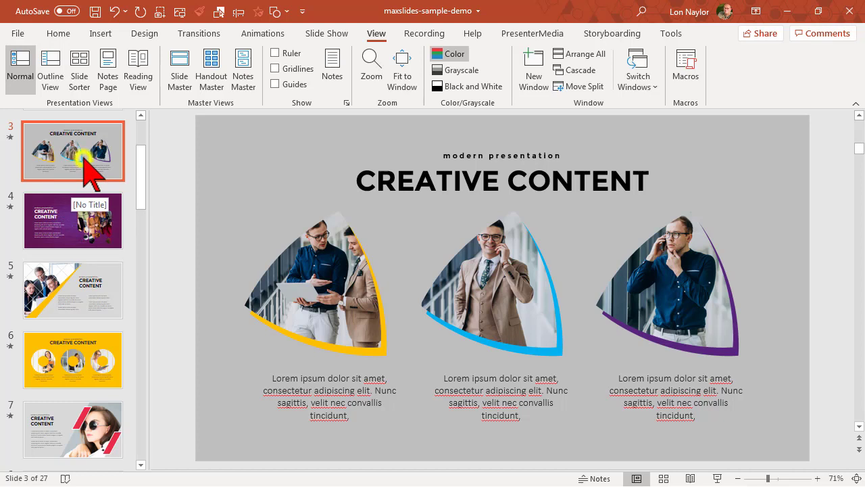
right_click(85, 159)
click(127, 187)
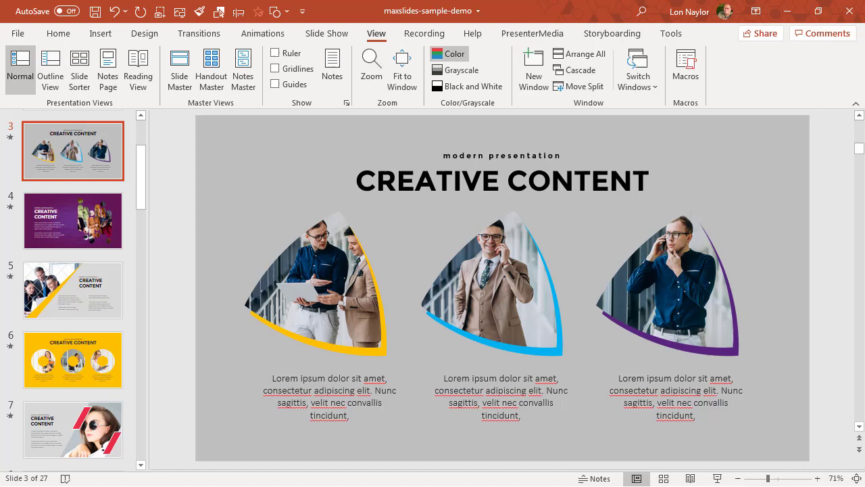
Step: Create a new blank presentation and paste the copied slide after slide 1, keeping its source formatting
key(ctrl+n)
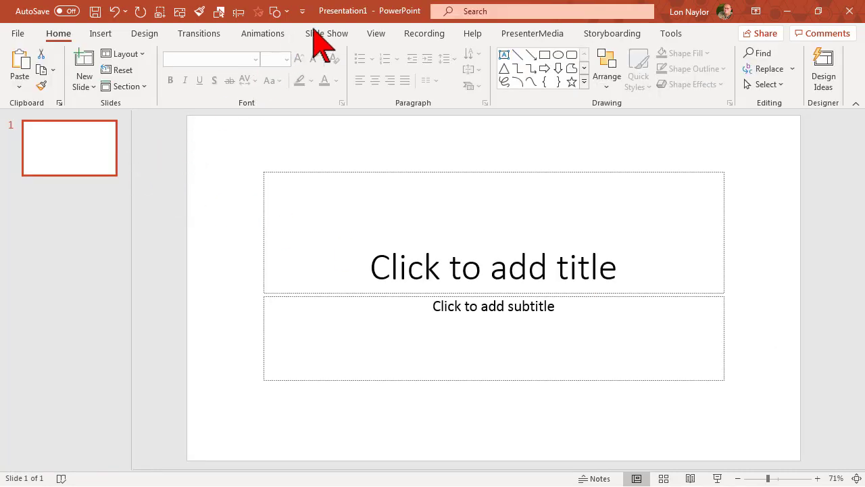
right_click(90, 188)
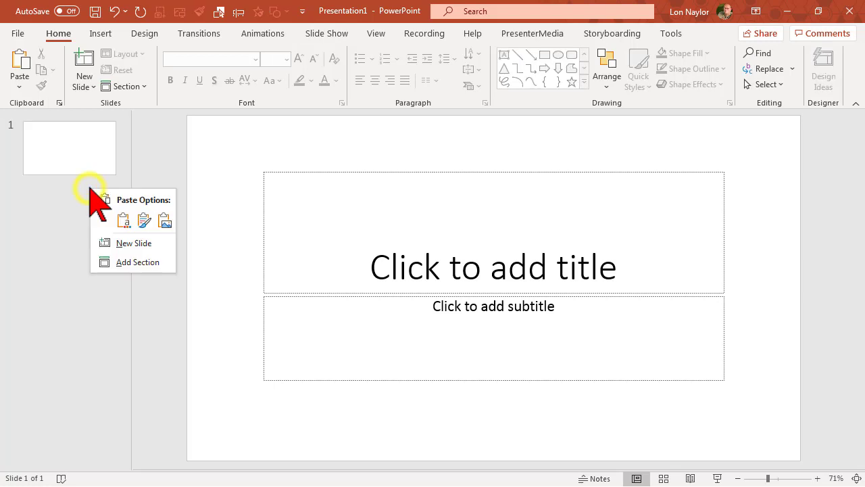
click(144, 225)
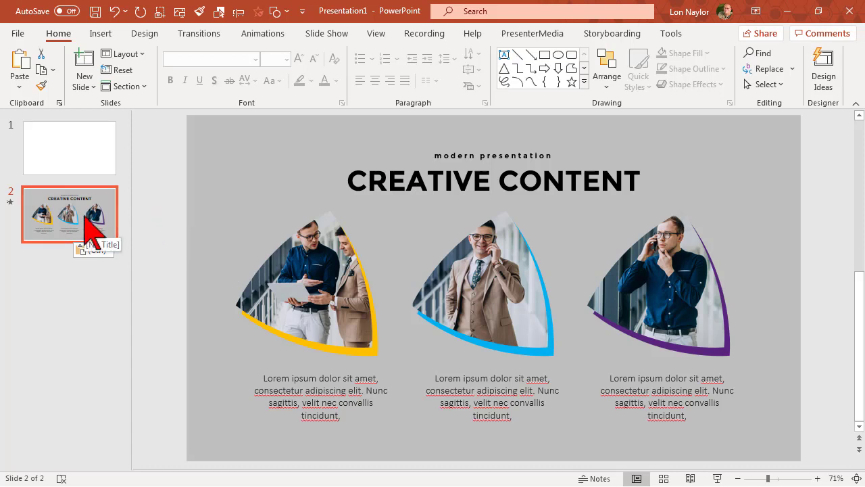
Step: Inspect the first picture's caption and the CREATIVE CONTENT title on the pasted slide as editable text
click(336, 378)
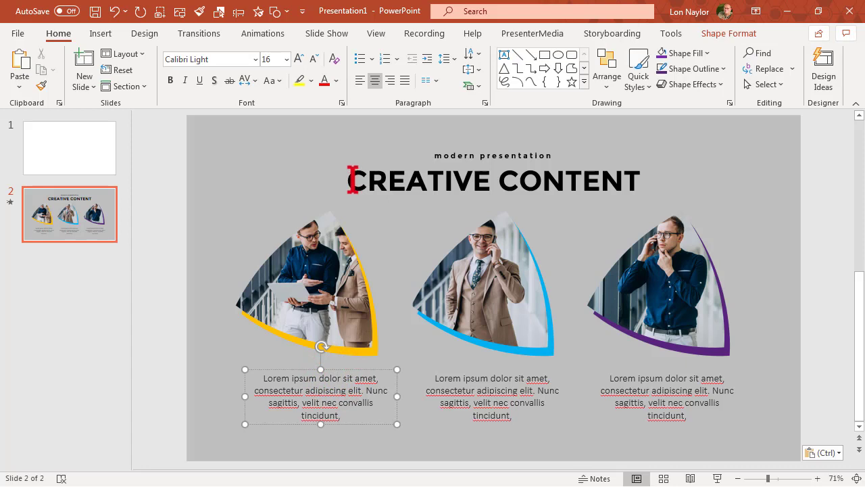
drag(351, 180, 593, 182)
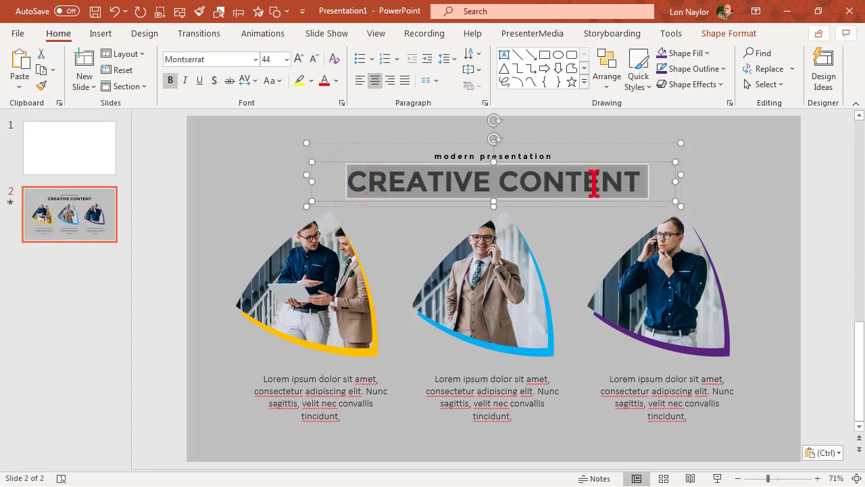
click(149, 188)
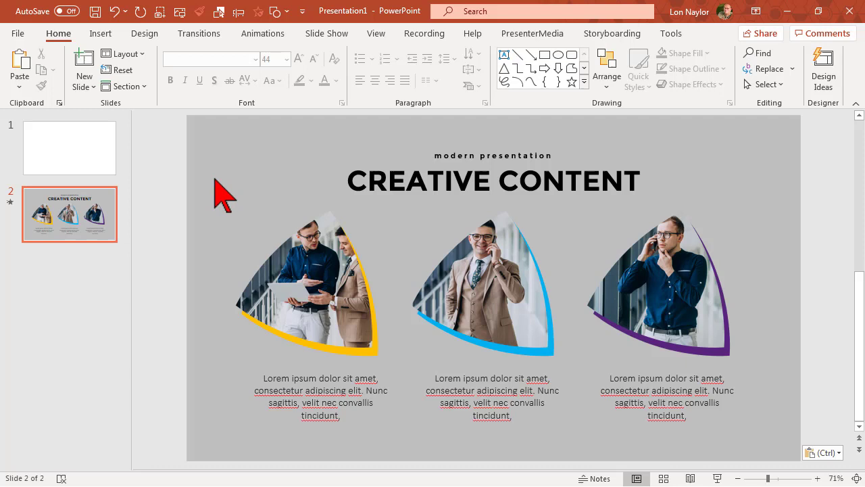
Step: List the slide's objects in the Selection pane, hide them all and show only the three picture placeholders
click(275, 269)
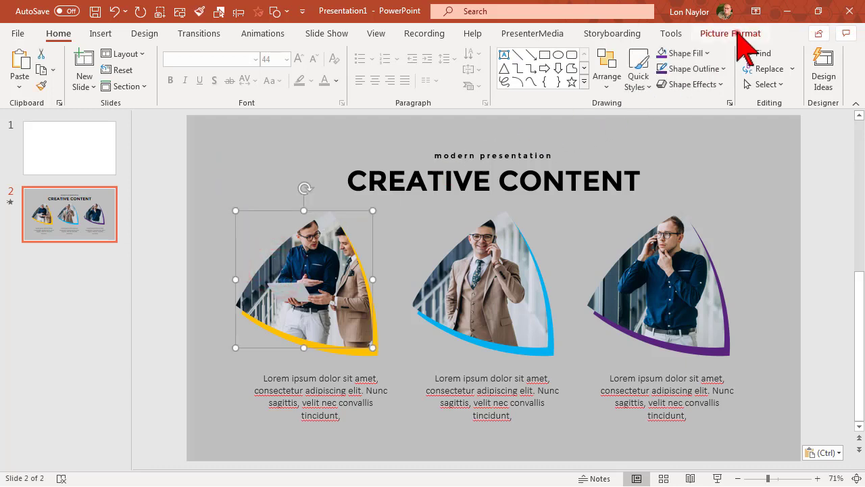
click(742, 34)
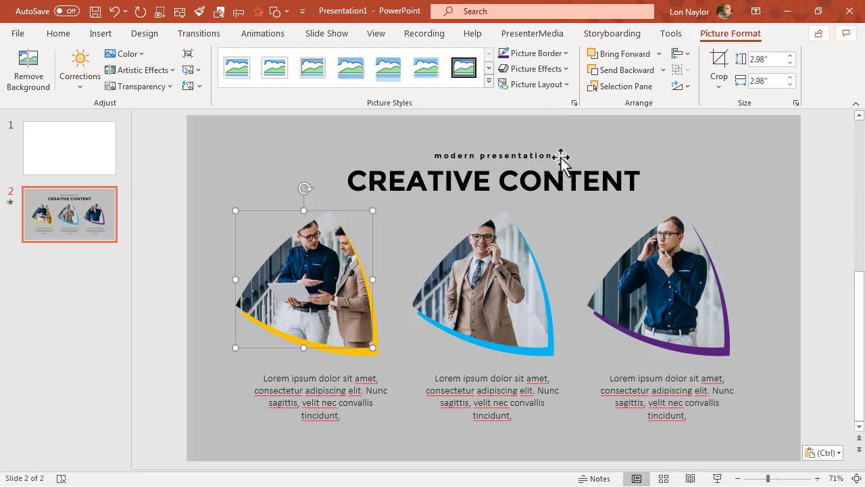
click(629, 88)
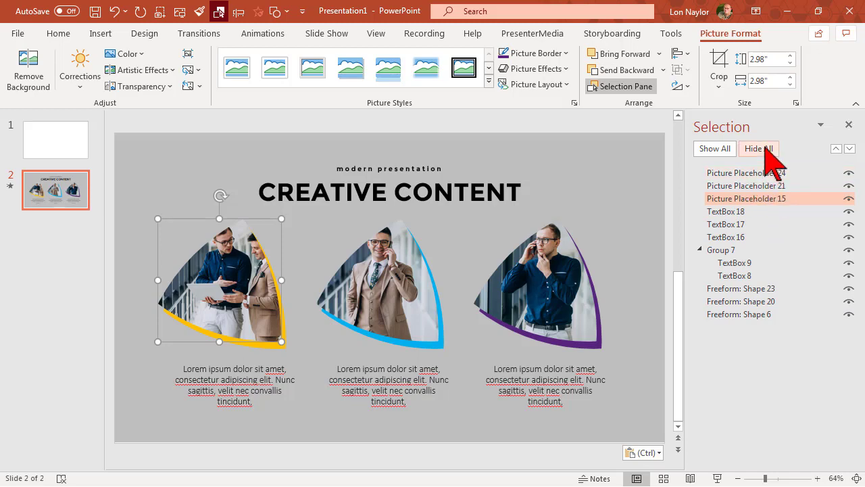
click(759, 149)
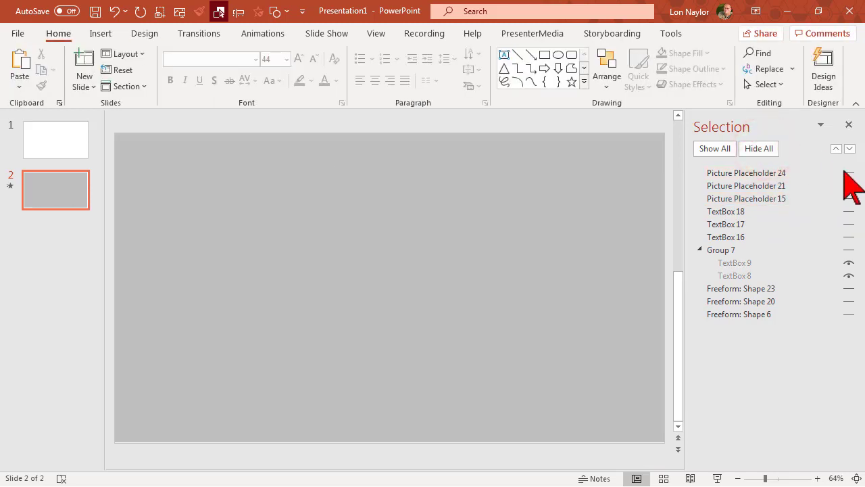
click(848, 173)
click(848, 186)
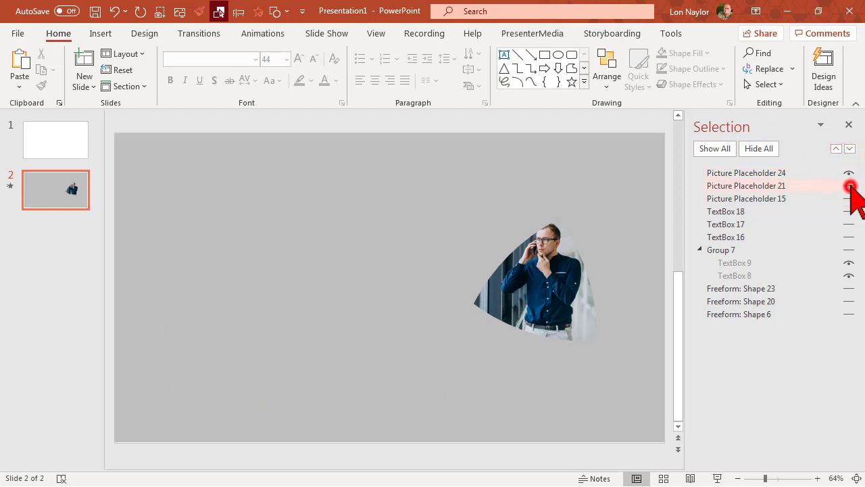
click(849, 199)
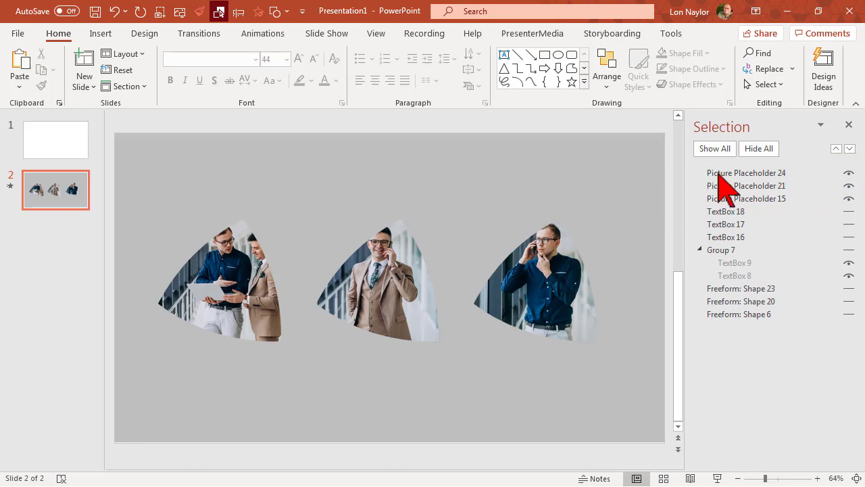
Step: Delete the third picture, of the man in the blue shirt, and insert Maggie 8 into its placeholder
click(552, 289)
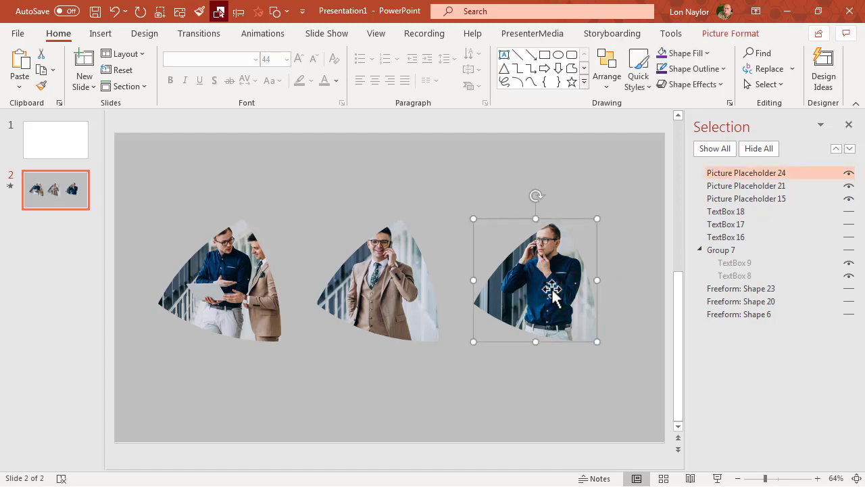
key(Delete)
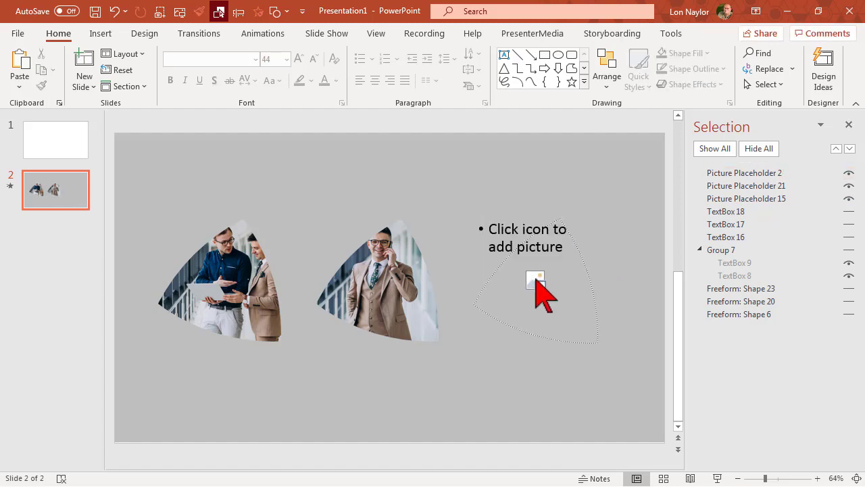
click(535, 279)
click(524, 196)
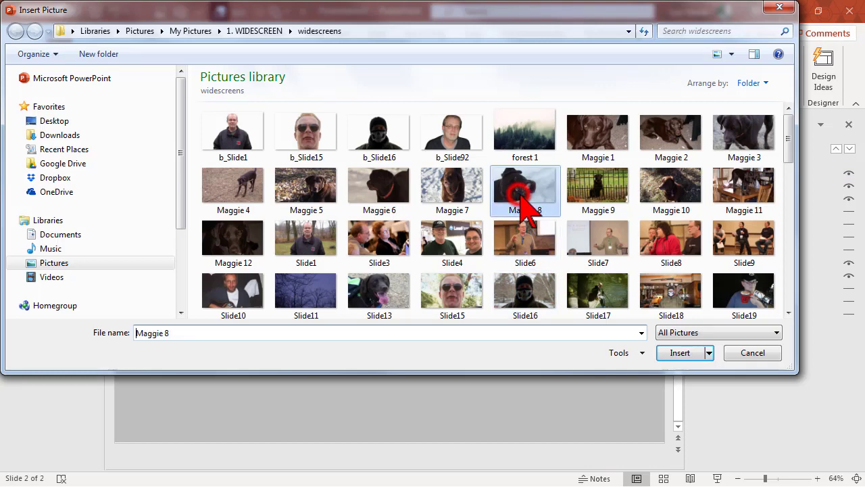
click(672, 353)
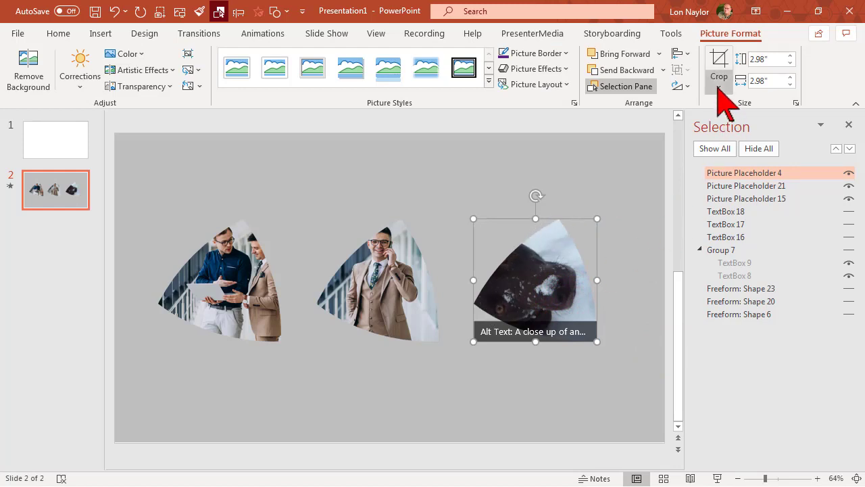
Step: Crop the dog picture with the Fill option and shift the image right so the face sits within the shape
click(719, 88)
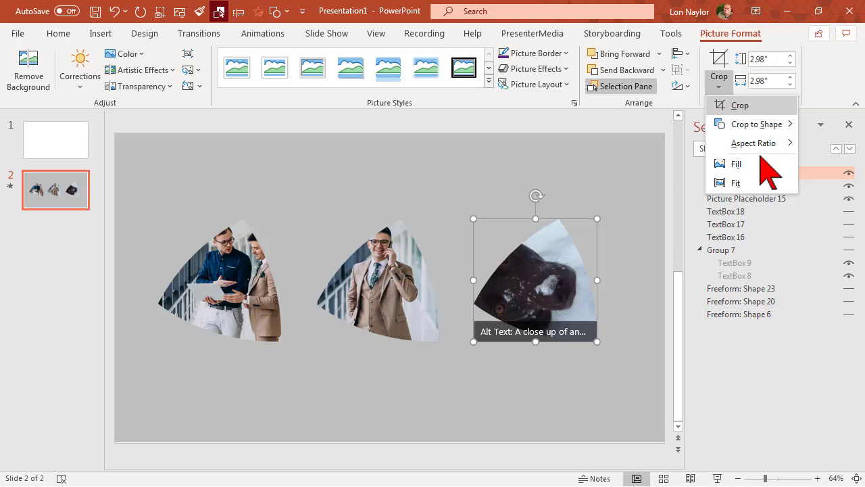
click(764, 169)
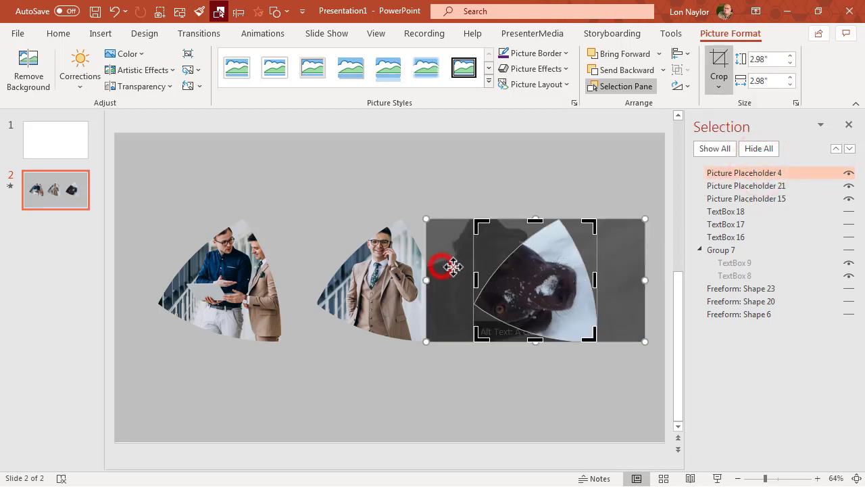
drag(450, 264, 467, 266)
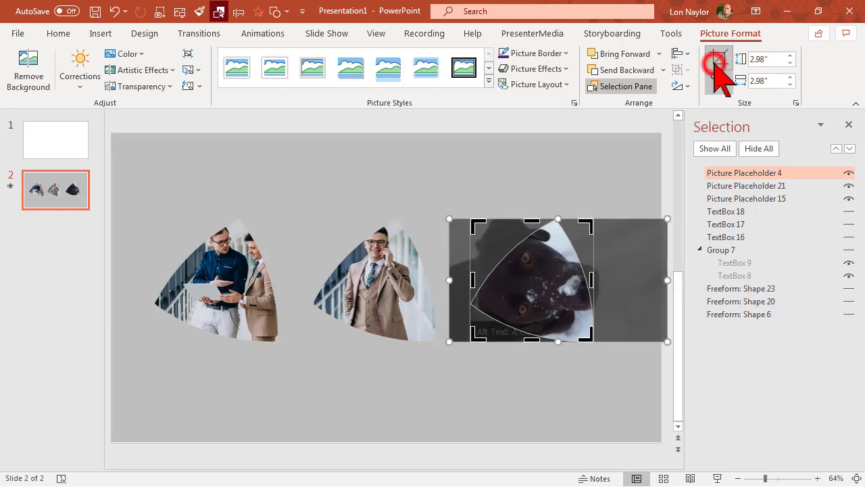
click(715, 63)
Step: Select the middle picture and show all hidden objects on the slide again
click(402, 287)
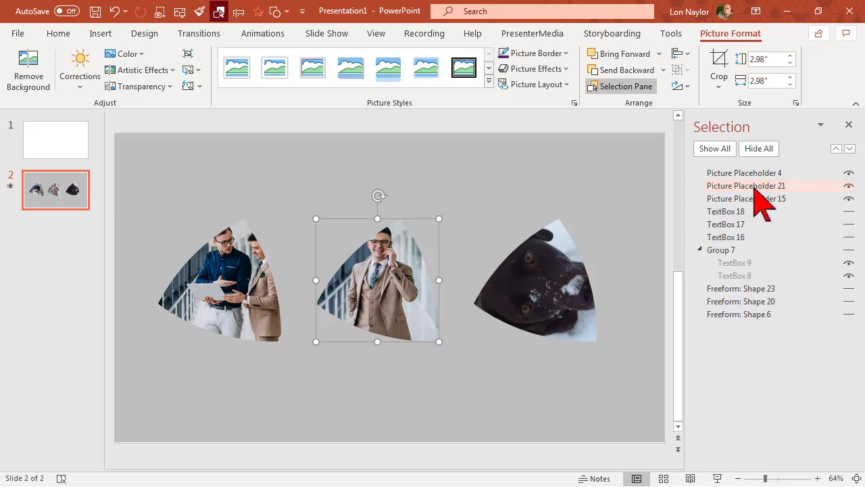
click(719, 153)
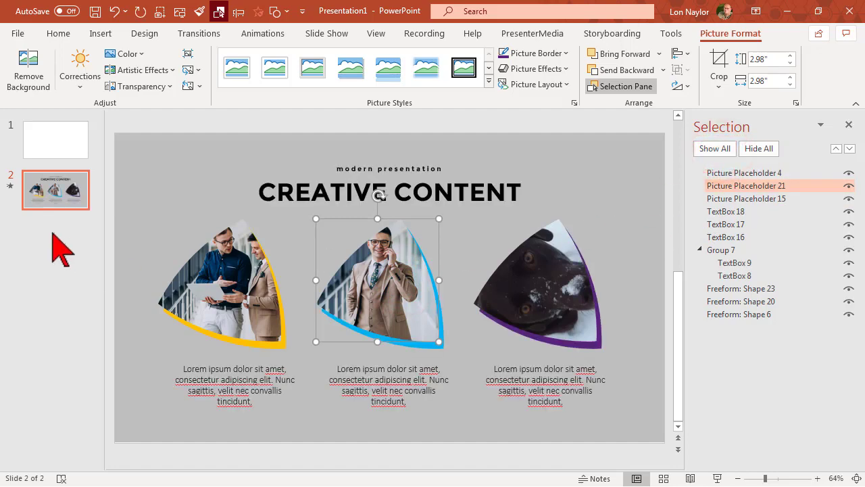
Step: Preview the slide's animation and highlight the placeholder text under the middle picture
click(11, 184)
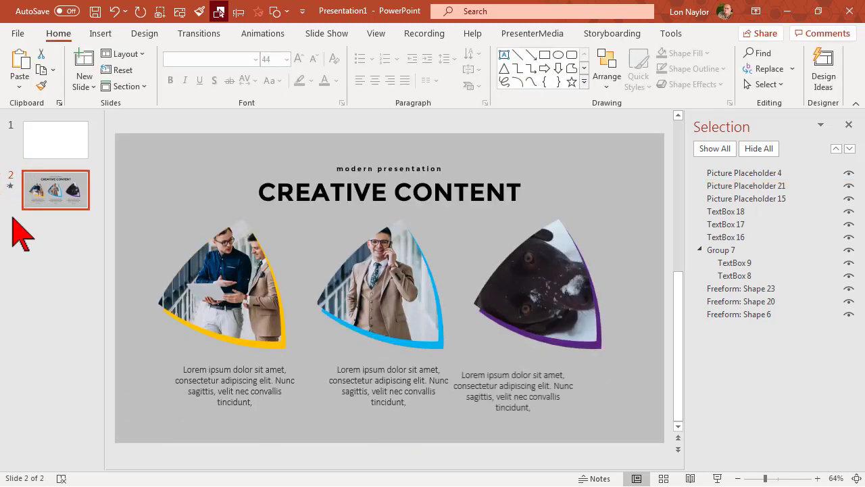
click(381, 312)
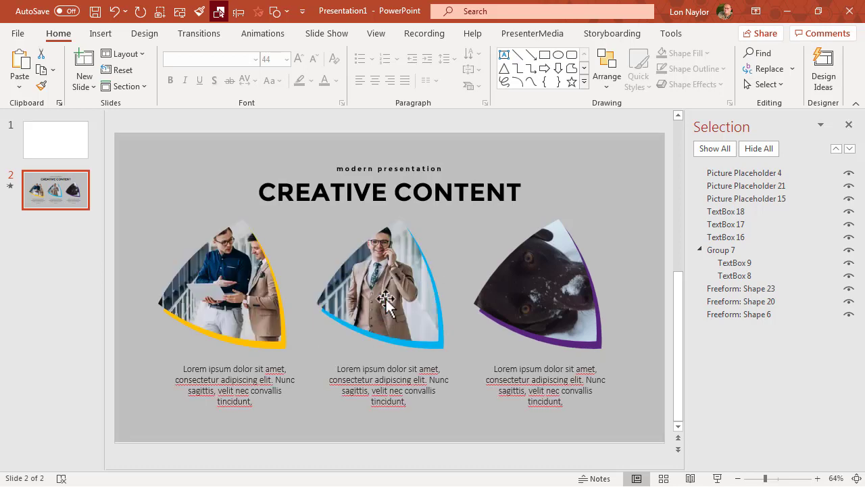
click(373, 379)
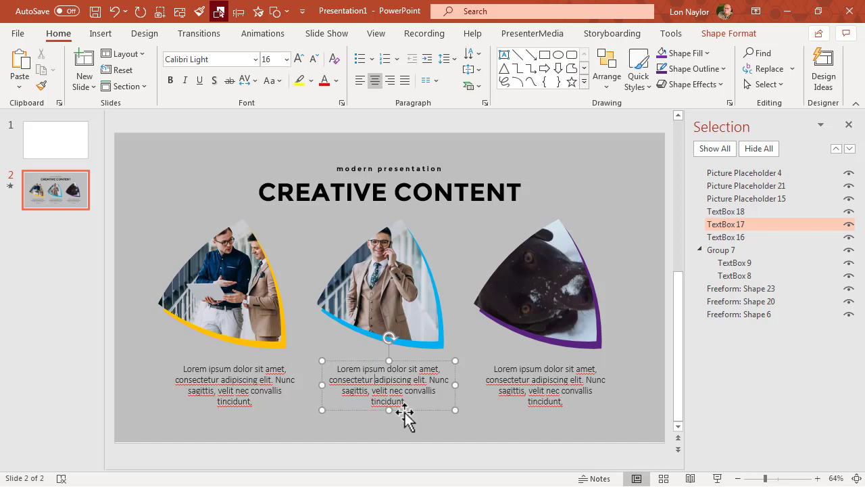
click(357, 365)
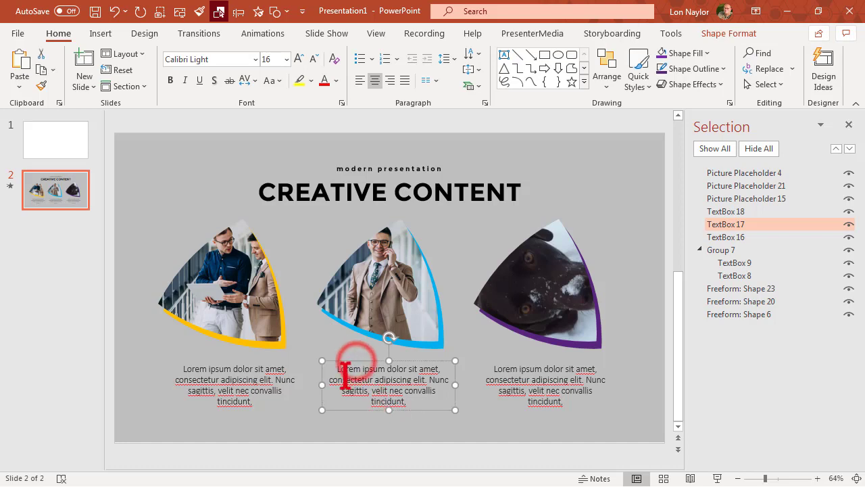
drag(337, 371, 434, 401)
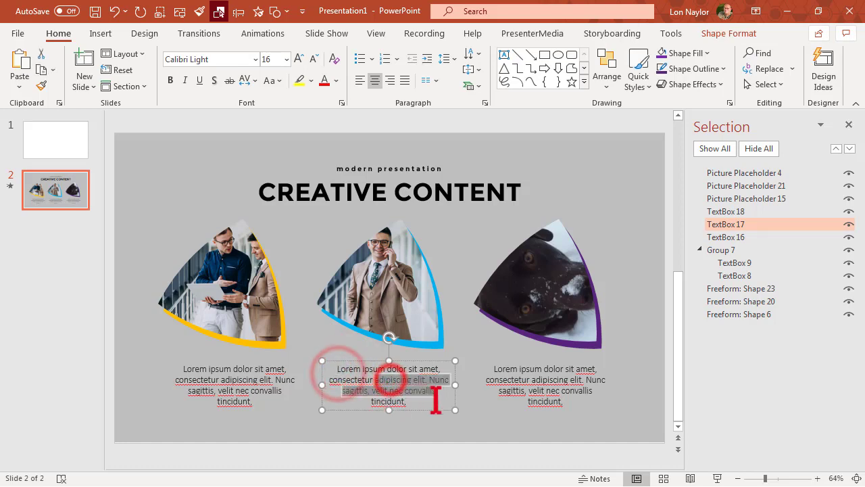
Step: Check the file types available for saving the presentation, without saving it
click(102, 307)
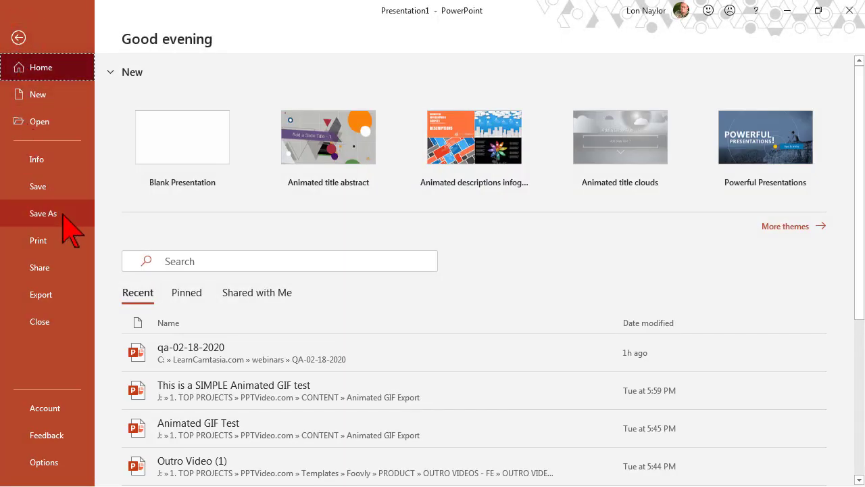
click(63, 213)
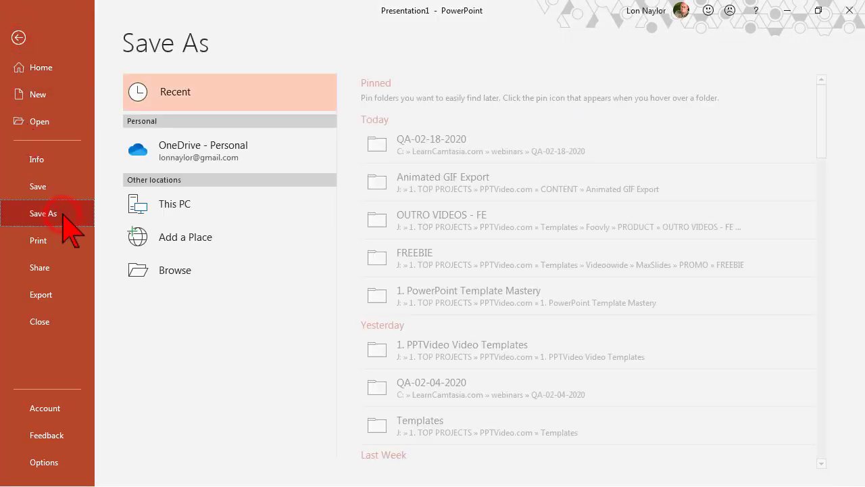
click(158, 268)
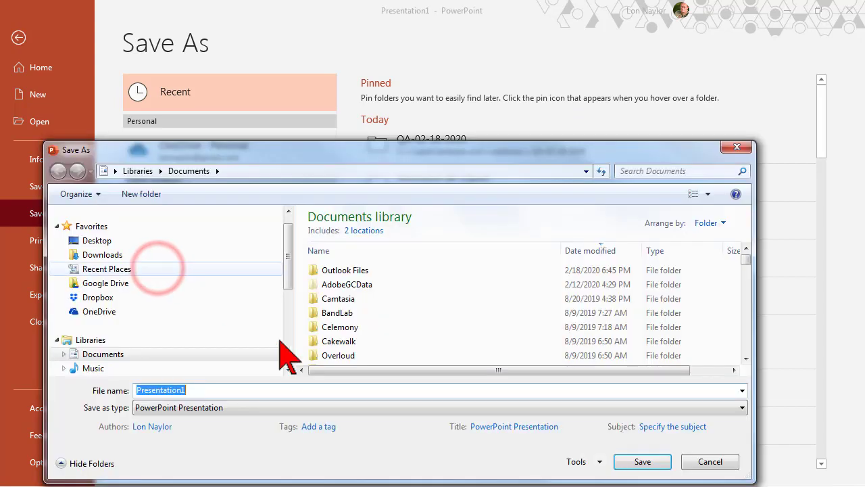
click(297, 408)
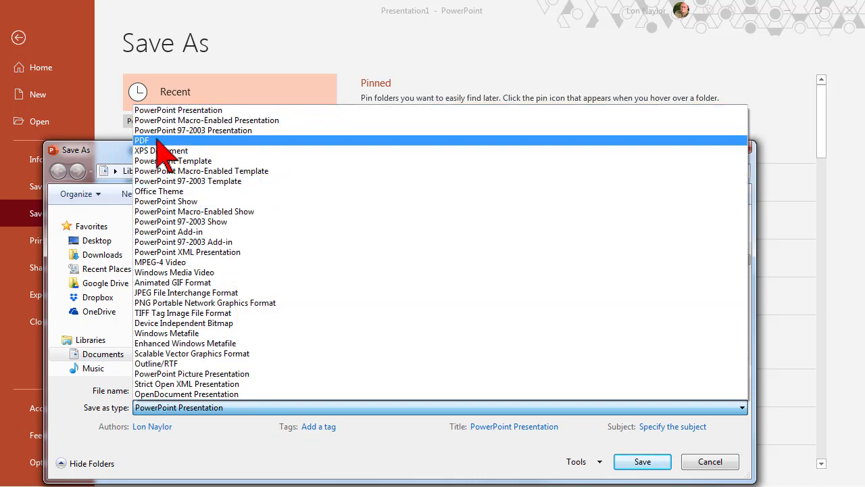
click(703, 464)
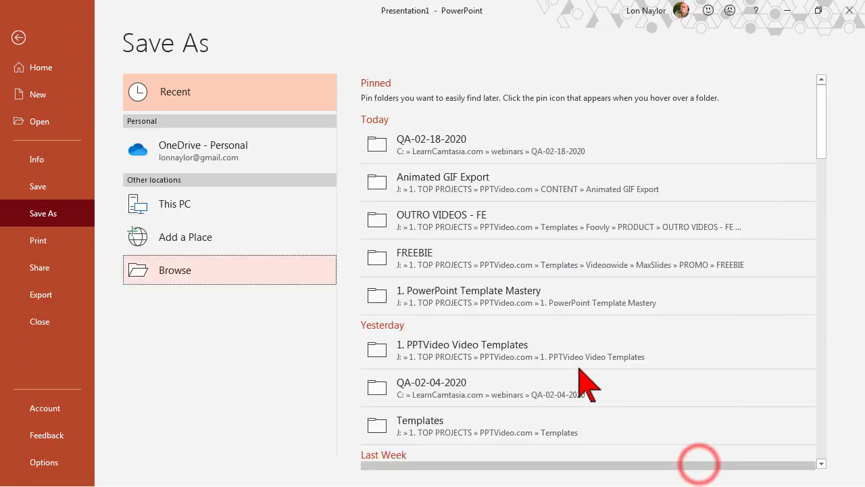
click(18, 36)
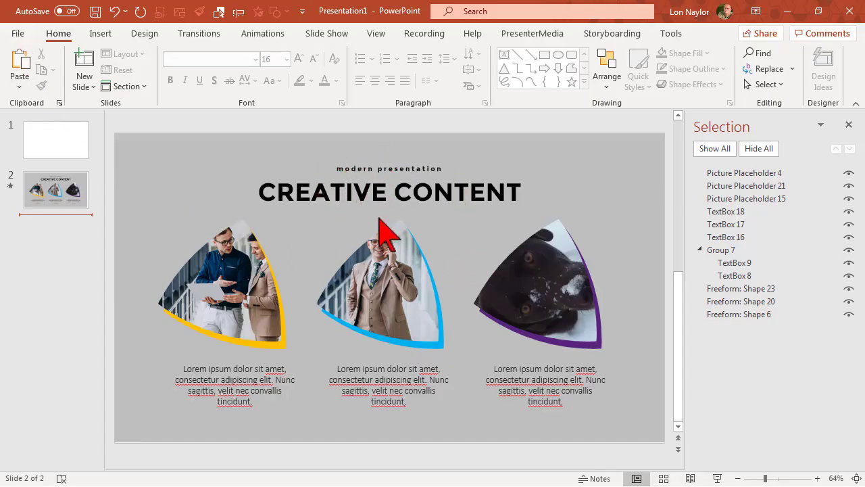
Step: Close the Selection pane and place the cursor in the text box under the middle picture
click(849, 124)
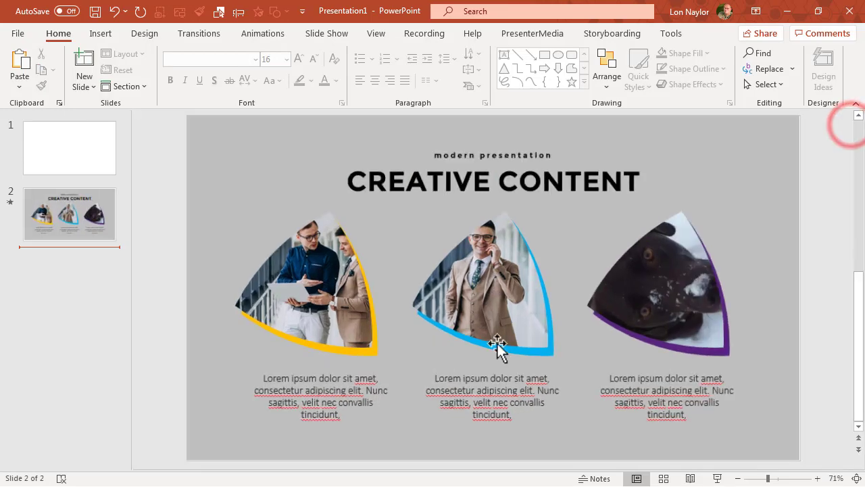
click(472, 383)
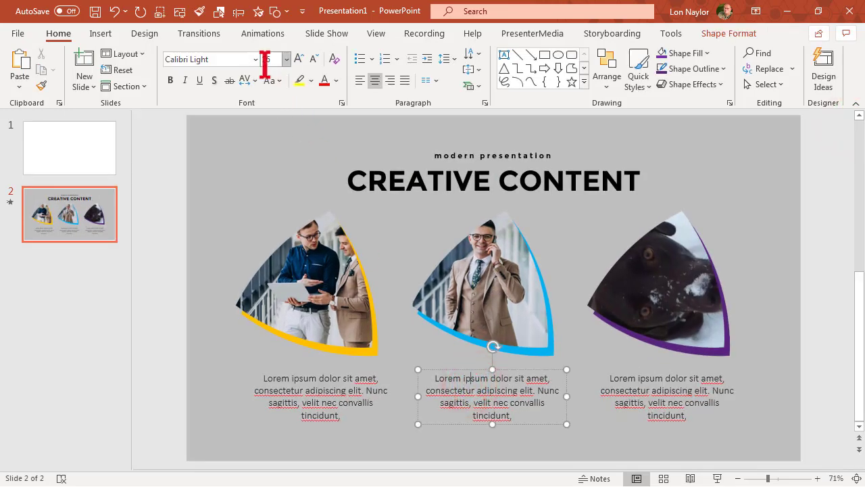
Step: Switch to the maxslides-sample-demo presentation, show the Selection pane and examine the objects on slides 6, 7, 3 and 4
click(150, 201)
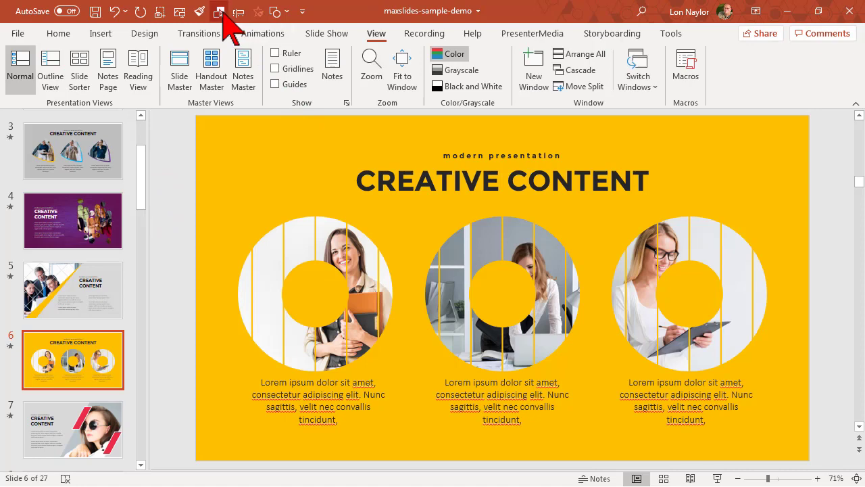
click(221, 12)
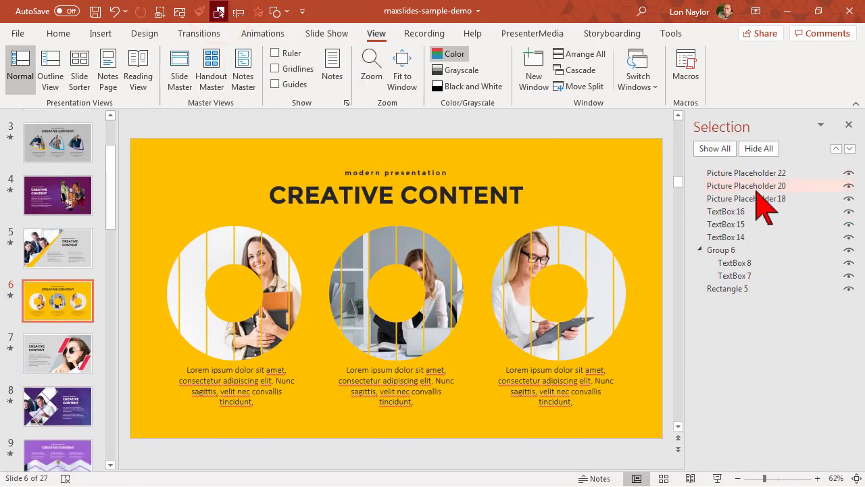
click(71, 362)
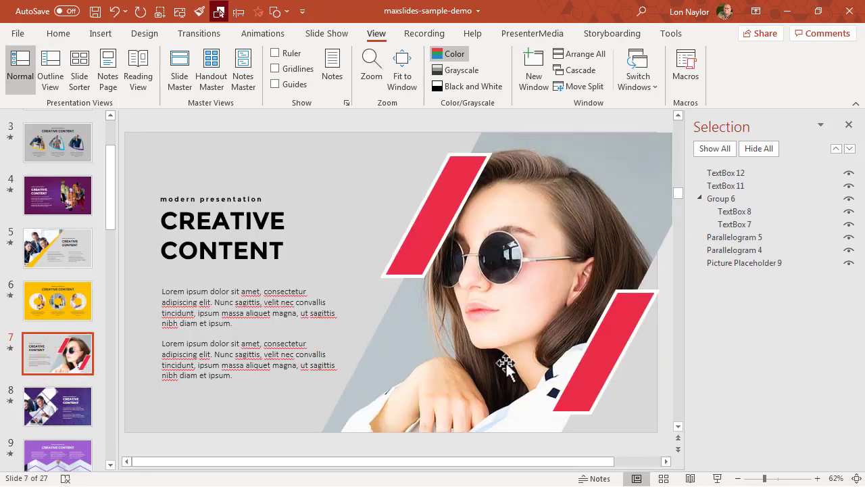
click(517, 250)
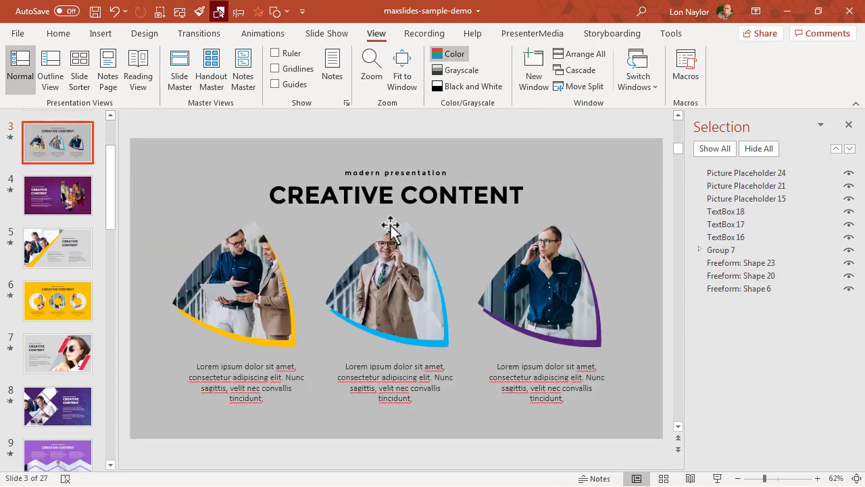
click(66, 187)
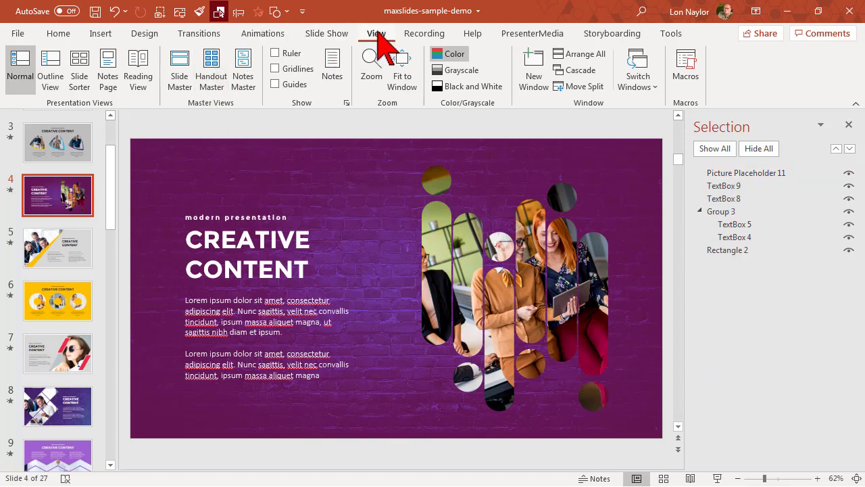
Step: Open the template's slide master and examine the picture placeholder layouts, including the three-picture one
click(183, 62)
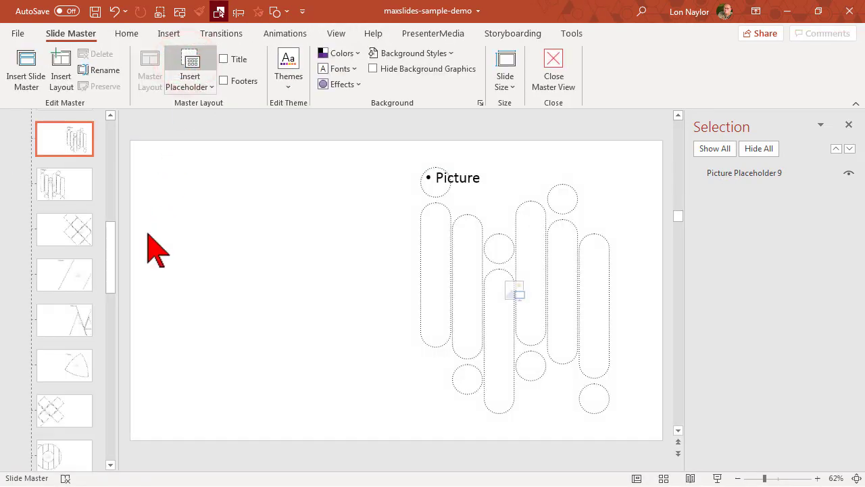
drag(109, 248, 116, 154)
scroll(116, 154, up, 3)
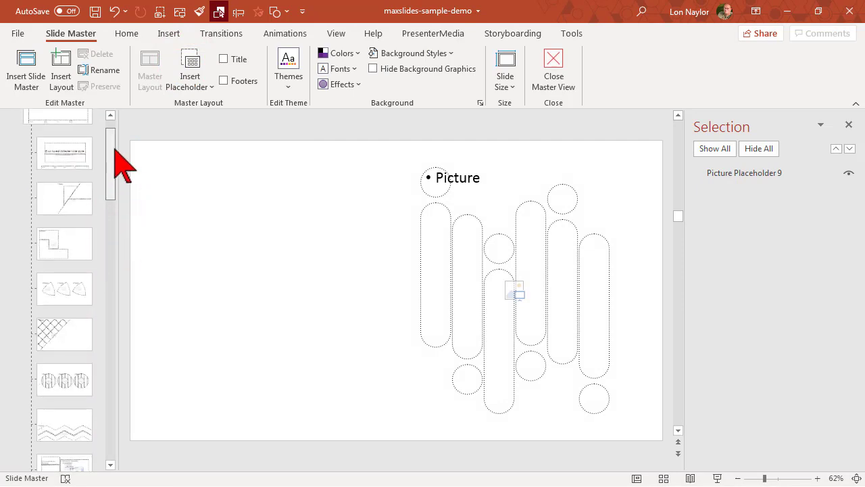
click(80, 198)
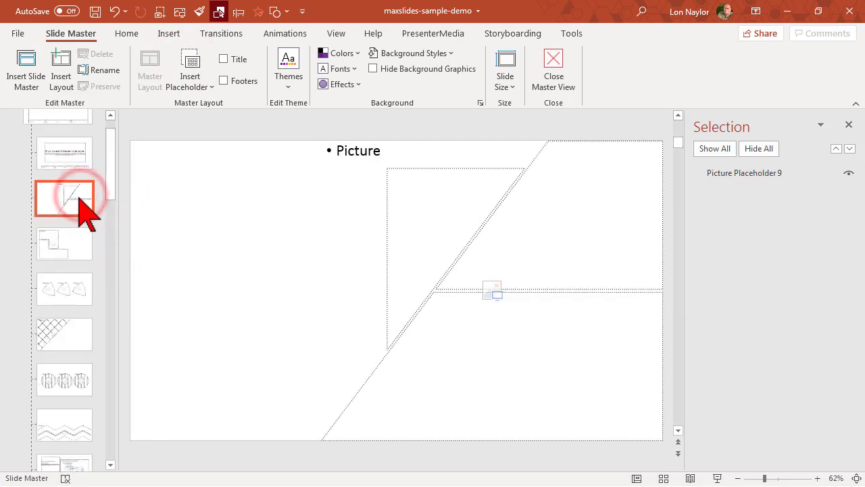
click(80, 249)
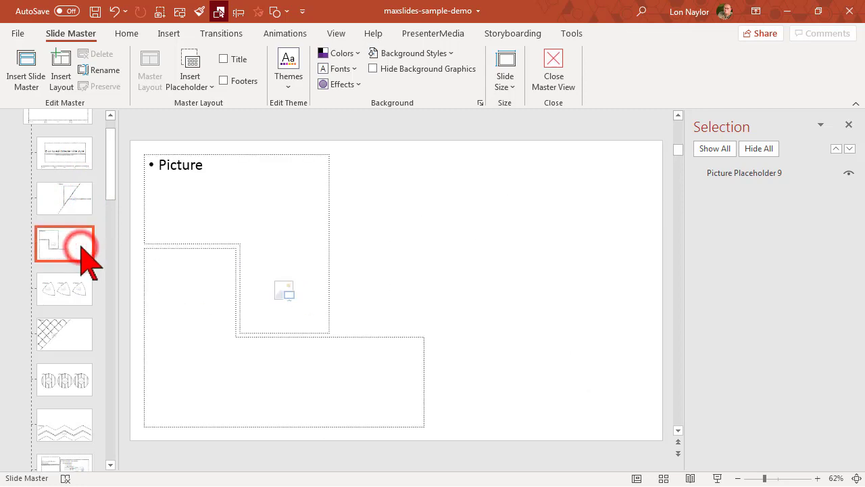
click(71, 302)
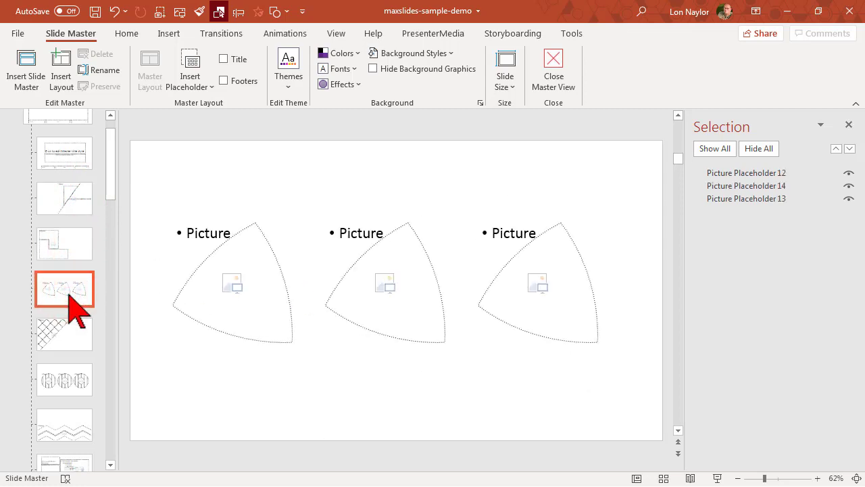
click(67, 346)
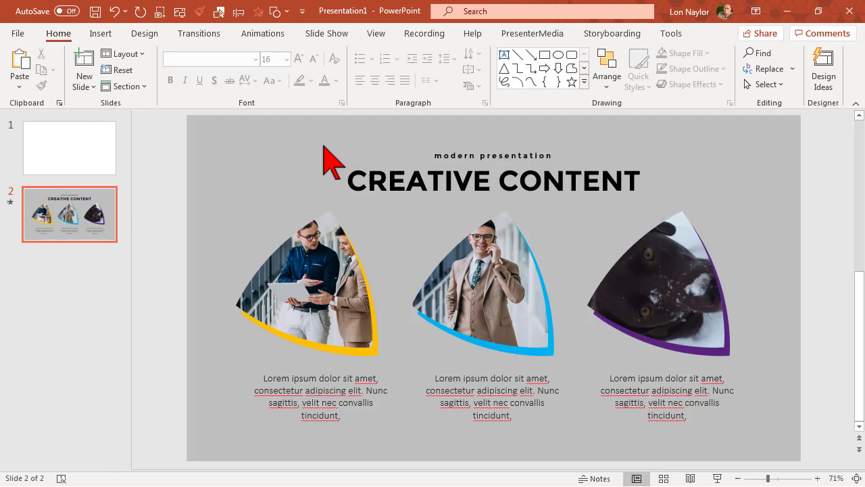
Step: Switch back to Presentation1 and review the layouts available for slide 2
click(54, 203)
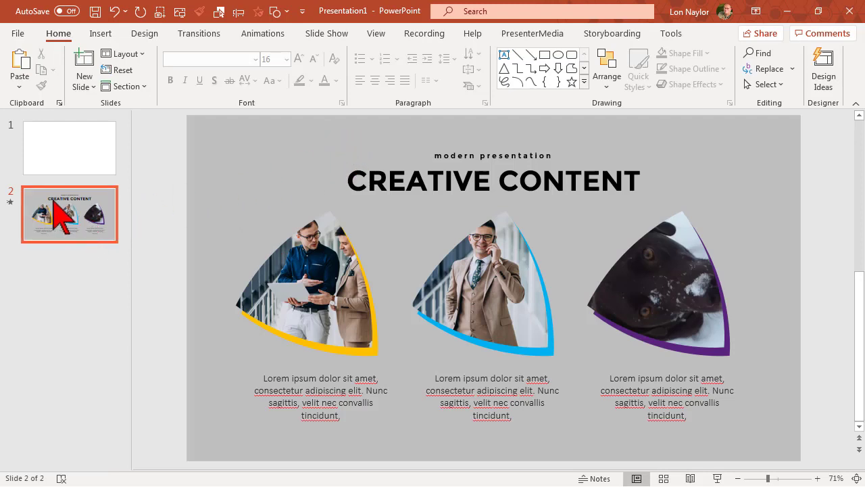
right_click(54, 201)
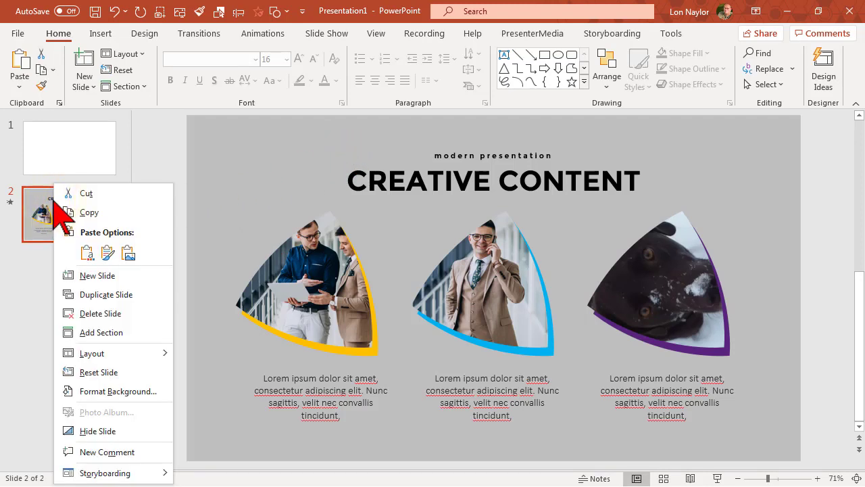
mouse_move(148, 352)
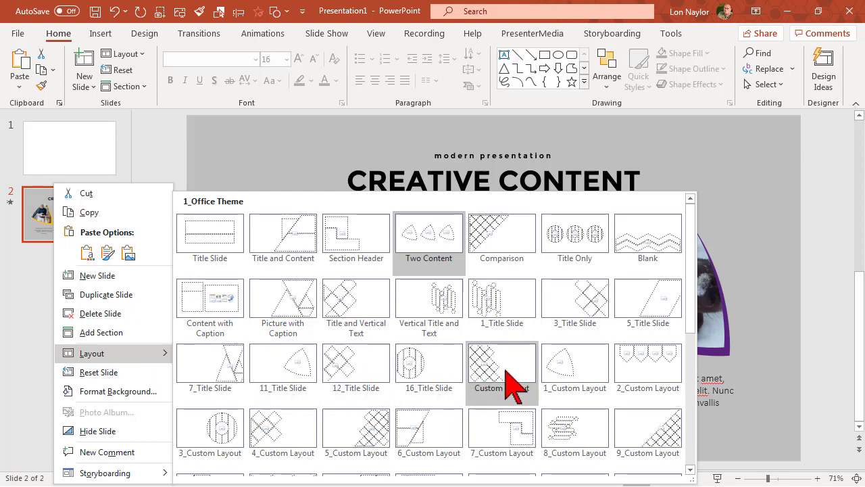
Step: Add a new slide after slide 2 and apply the 5_Title Slide layout to it
click(37, 263)
right_click(37, 260)
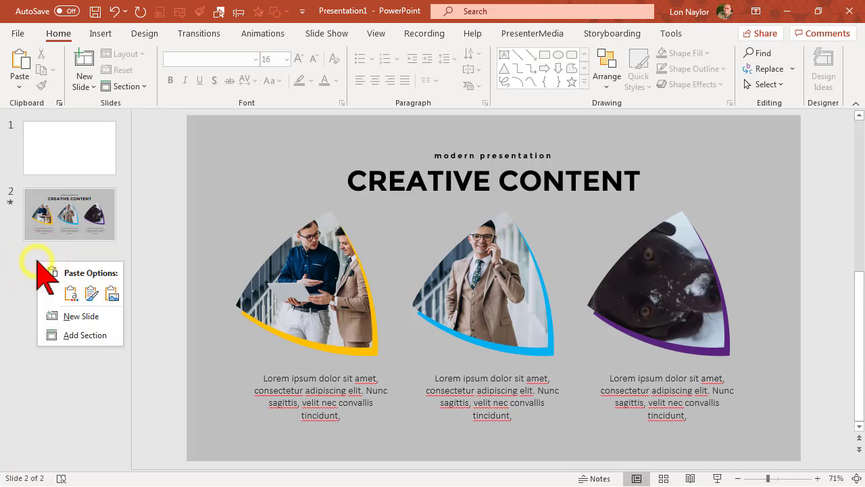
click(80, 316)
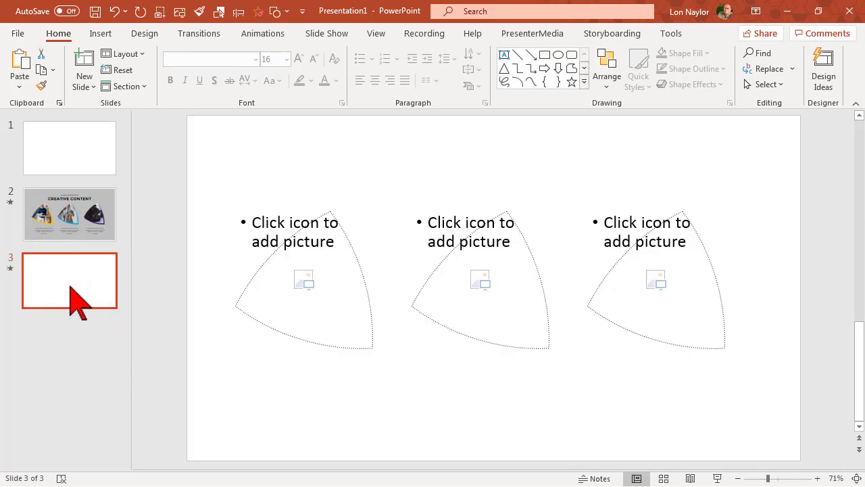
right_click(69, 288)
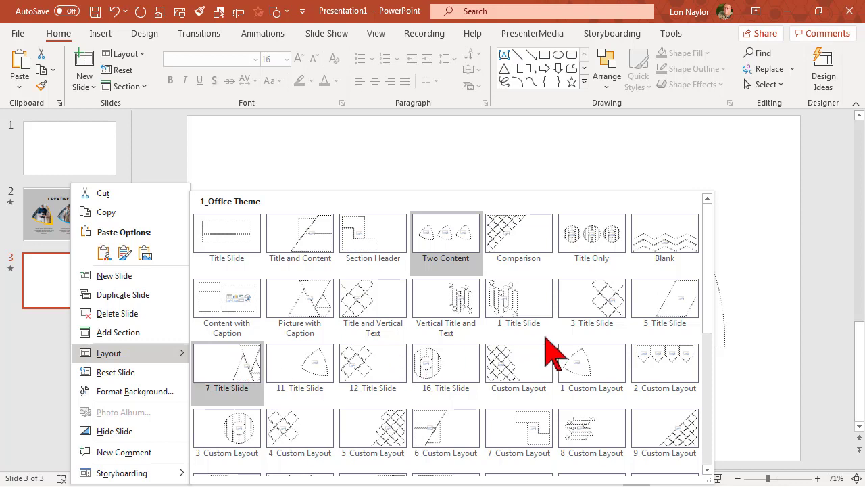
click(658, 309)
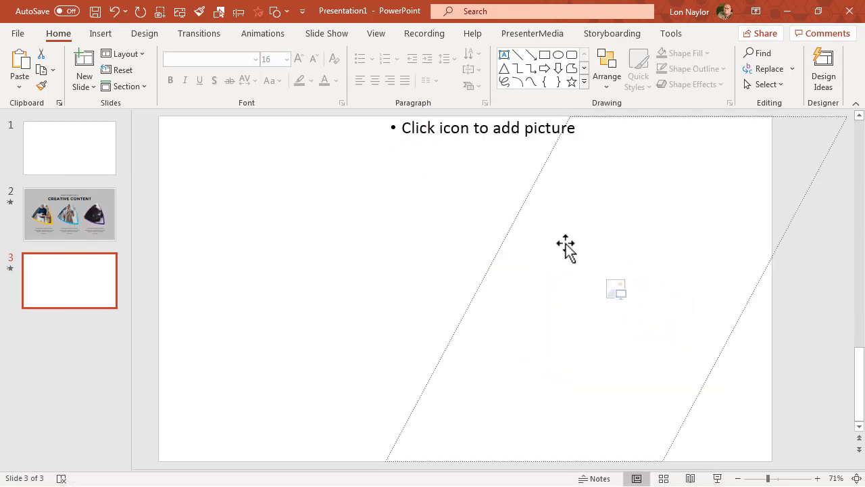
Step: Insert the Maggie 5 picture into slide 3's slanted picture placeholder
click(617, 292)
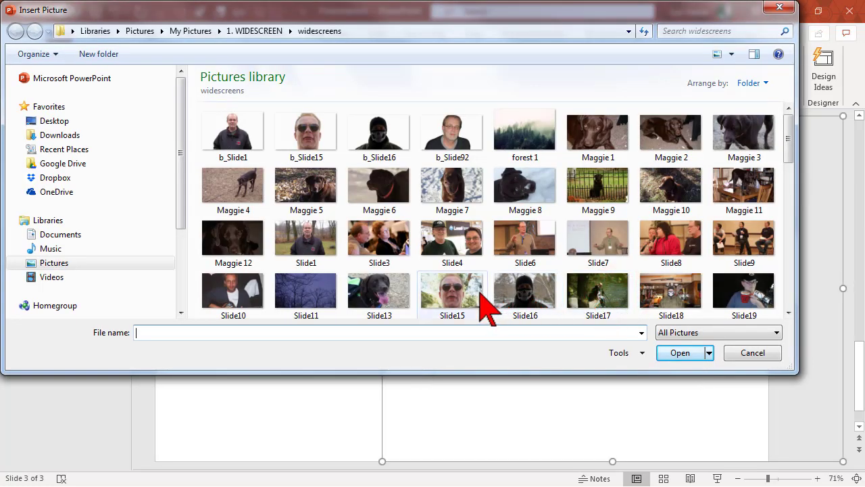
click(315, 186)
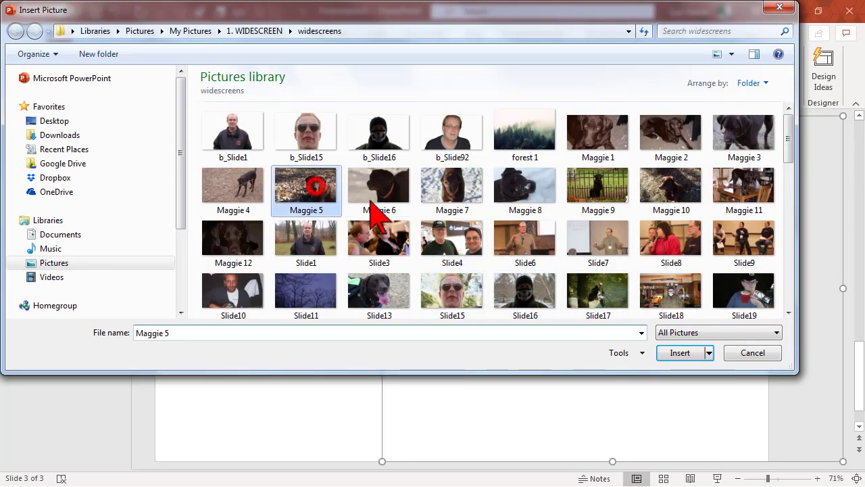
click(678, 353)
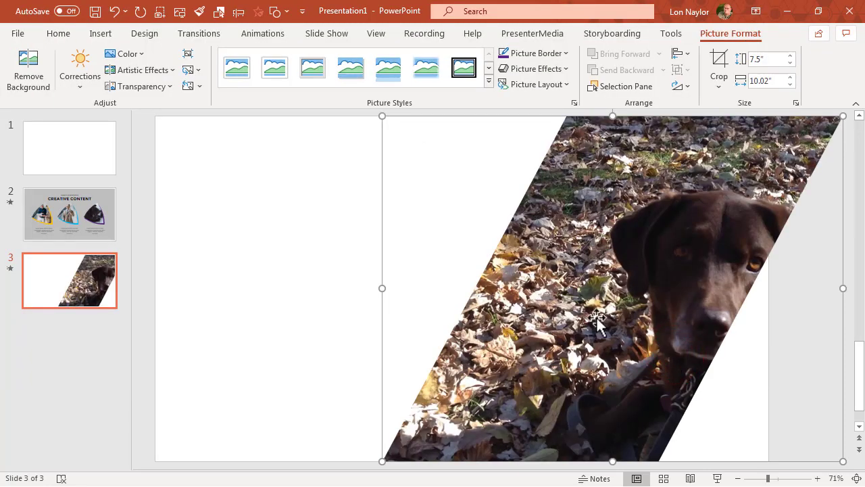
Step: Apply the Fill crop to slide 3's picture and shift the image so the dog's whole face sits inside the slanted shape
click(596, 316)
click(719, 83)
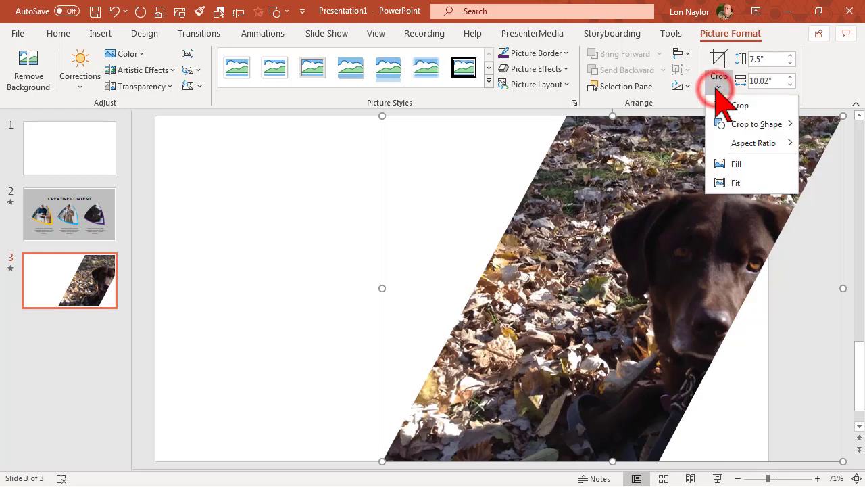
click(738, 164)
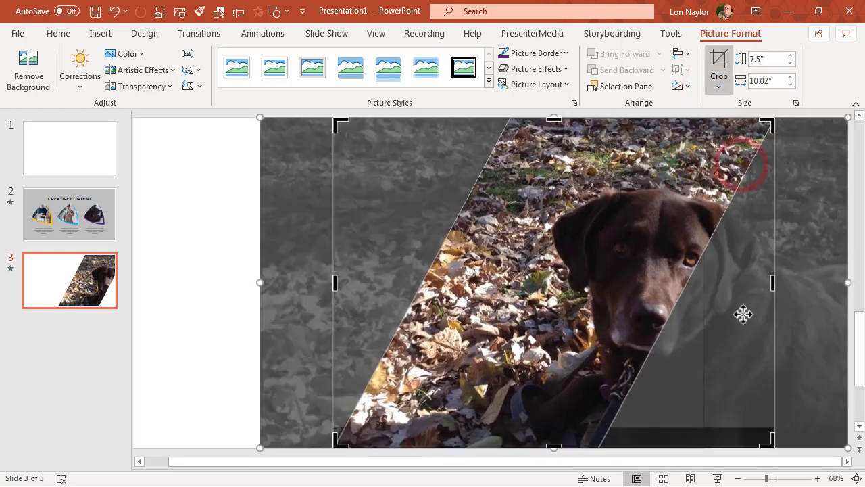
drag(398, 235, 347, 238)
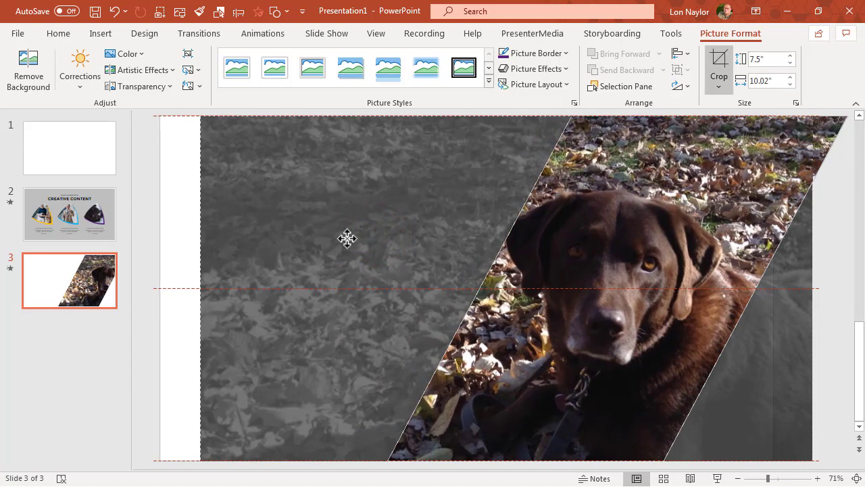
click(719, 59)
click(282, 221)
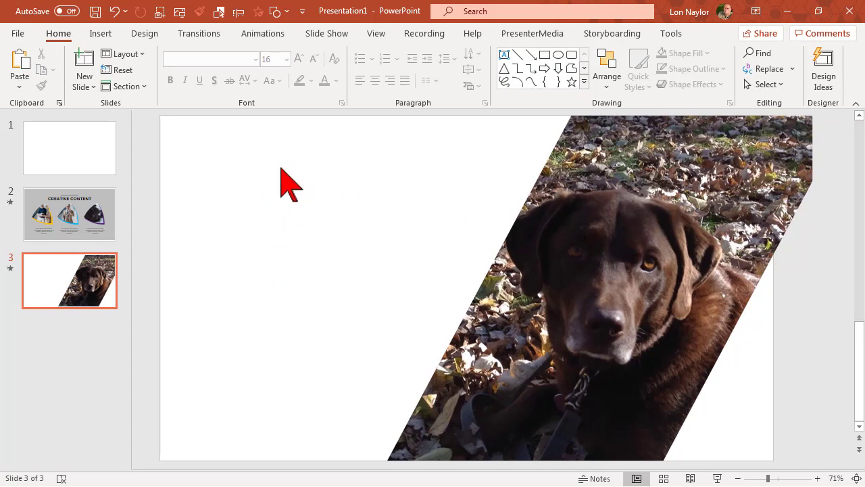
Step: Copy the CREATIVE CONTENT title from slide 2 onto slide 3 and place it in the white area beside the picture
click(104, 206)
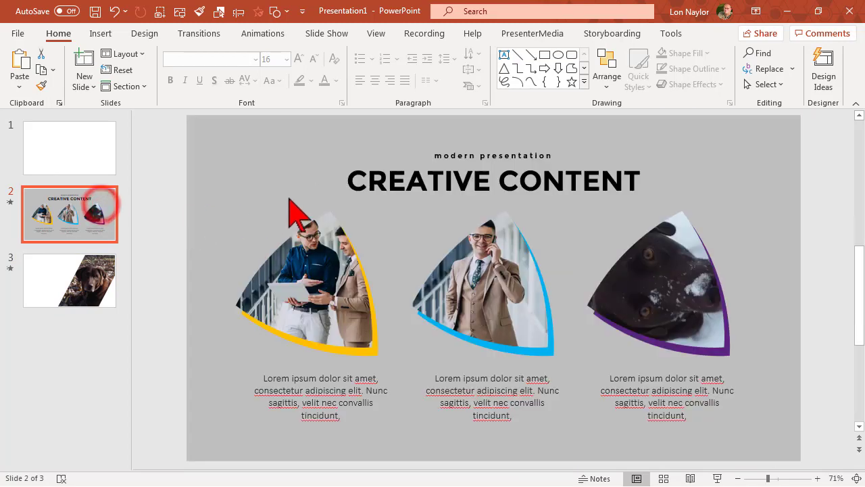
click(372, 184)
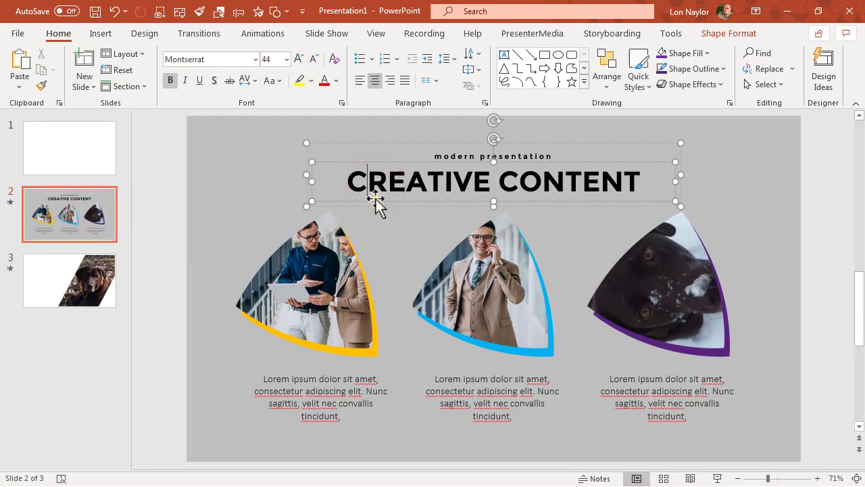
right_click(373, 198)
click(410, 129)
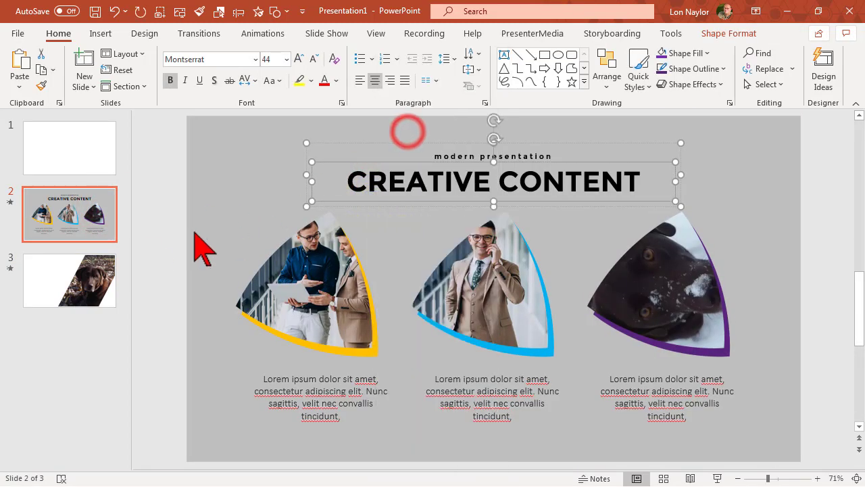
click(102, 265)
right_click(218, 246)
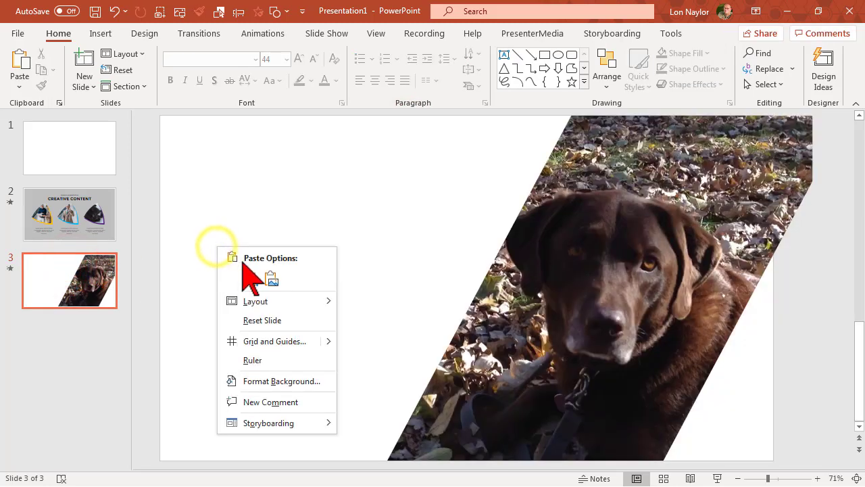
click(248, 278)
drag(371, 199, 247, 194)
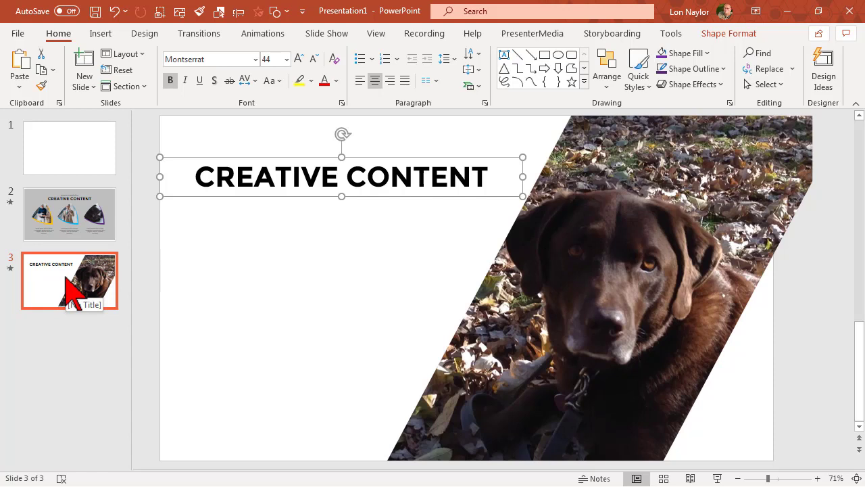
click(70, 275)
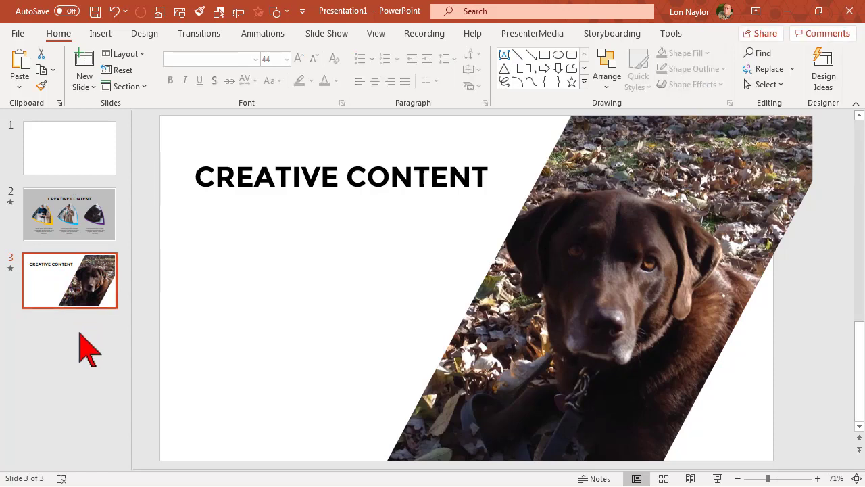
Step: Switch to the maxslides-sample-demo slide master, examine its rounded-bar and diamond-grid picture placeholder layouts, and close the Selection pane
click(77, 241)
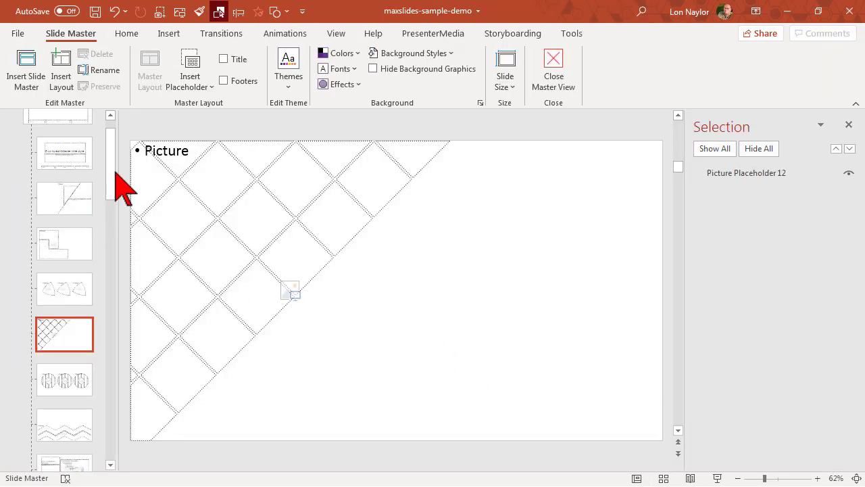
drag(112, 174, 118, 264)
click(67, 145)
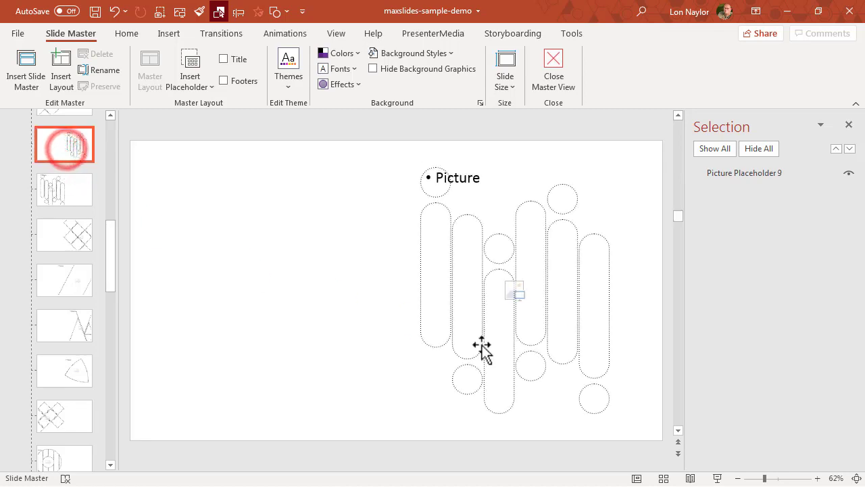
click(80, 413)
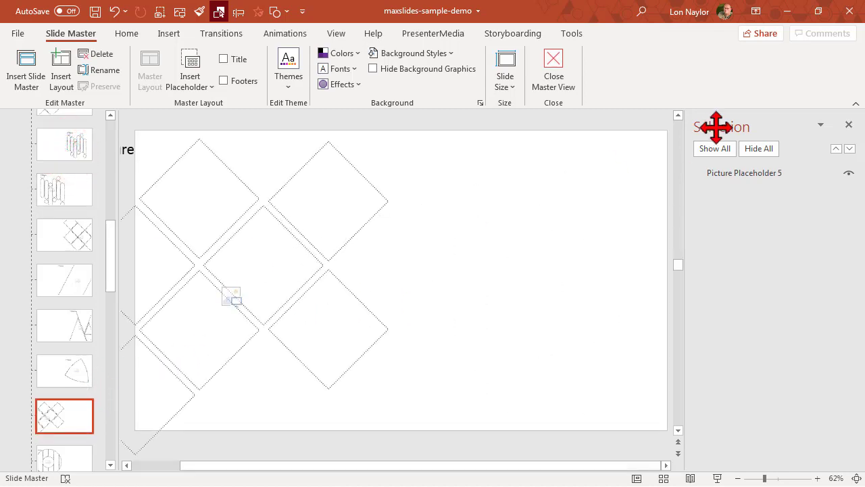
click(851, 125)
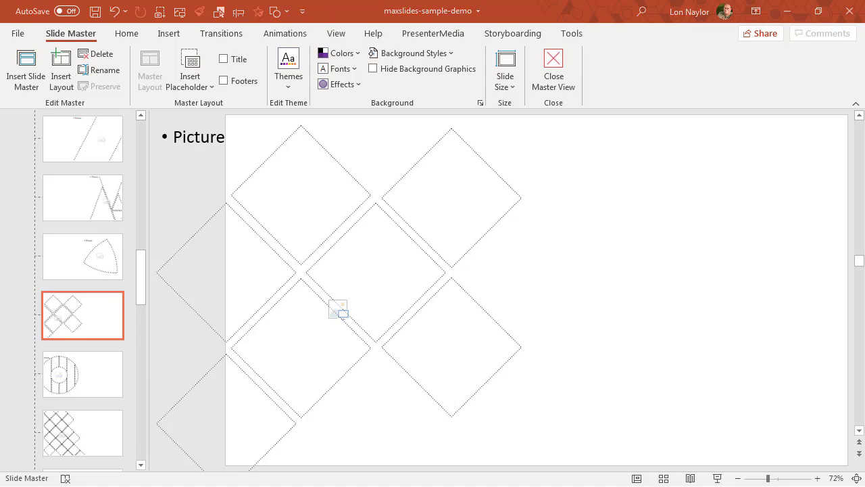
click(673, 269)
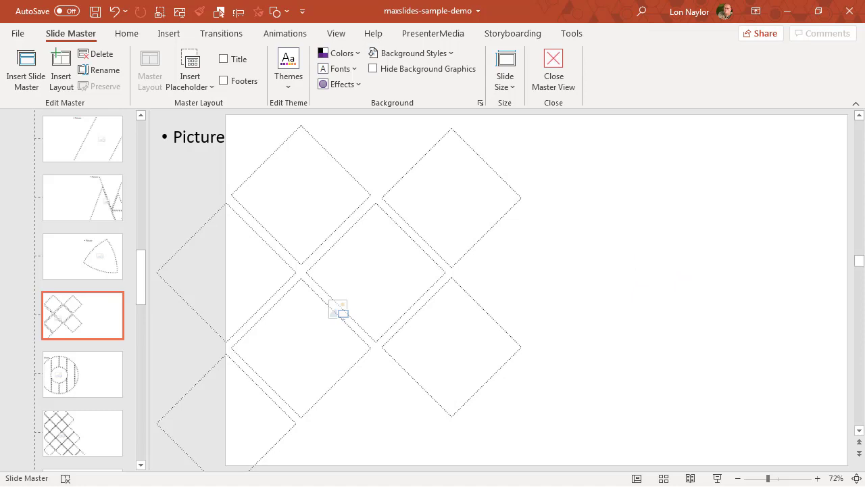